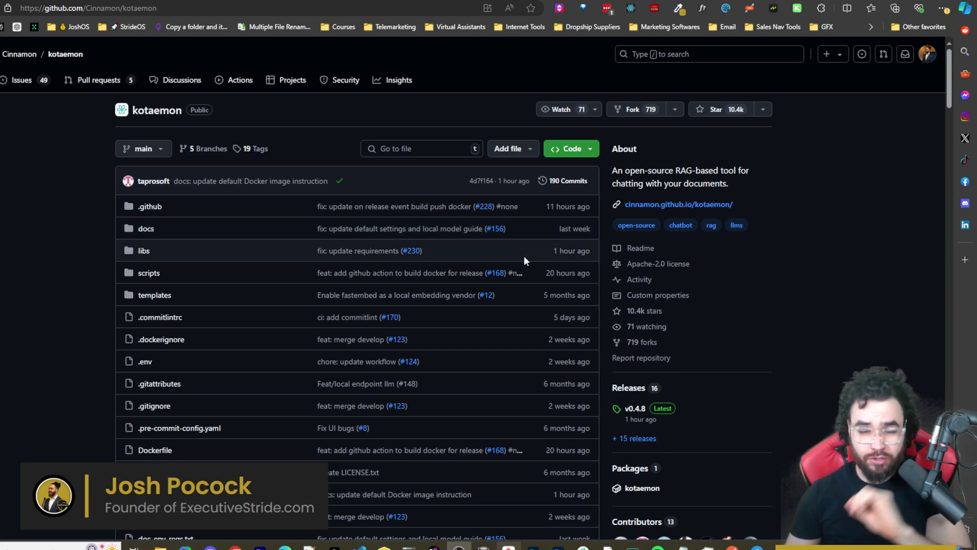
Scroll the kotaemon README down to the Key Features section
scroll(524, 255, down, 1)
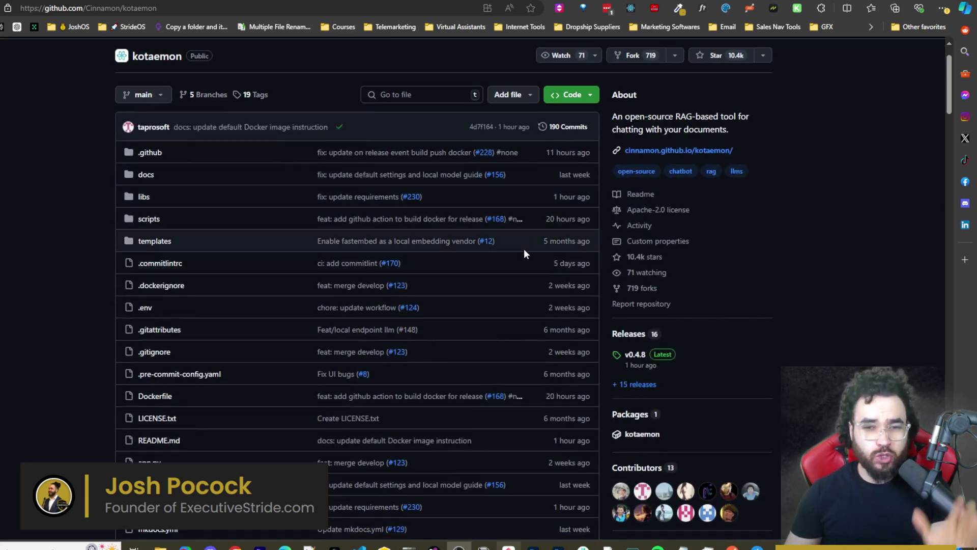
scroll(524, 240, down, 5)
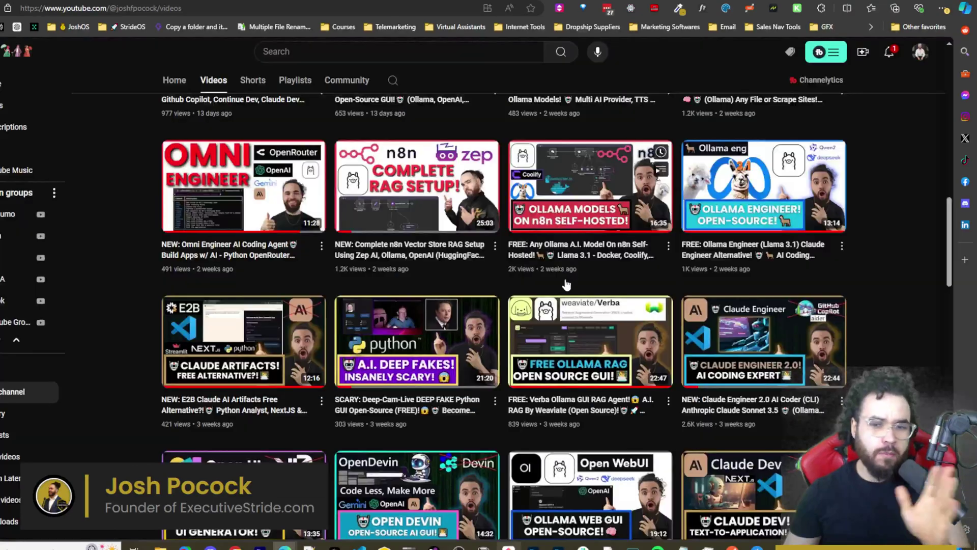
scroll(613, 241, down, 2)
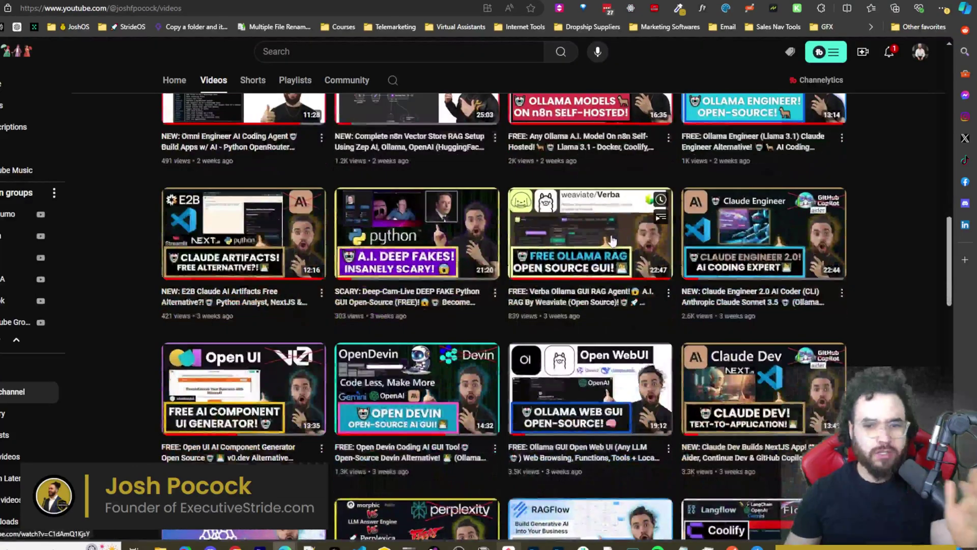
scroll(613, 242, up, 8)
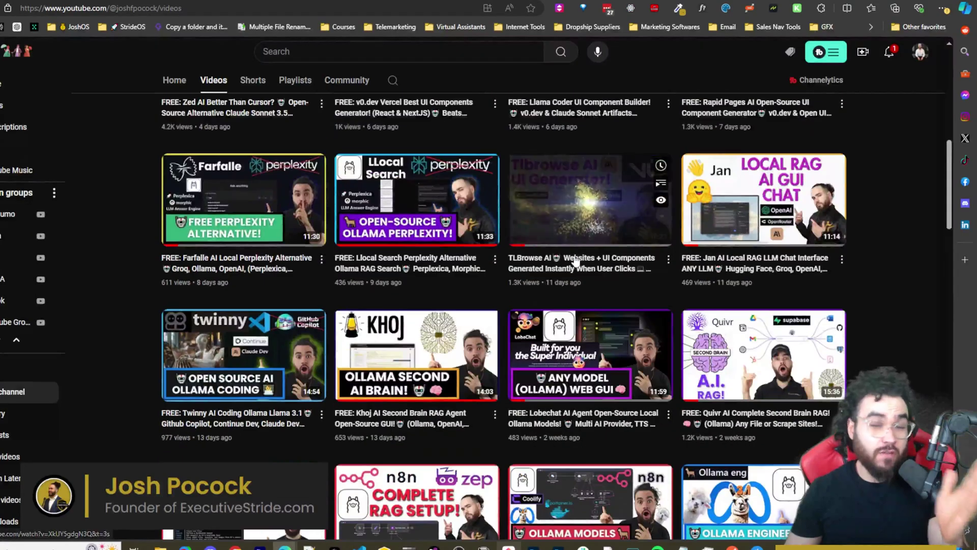
scroll(577, 261, up, 6)
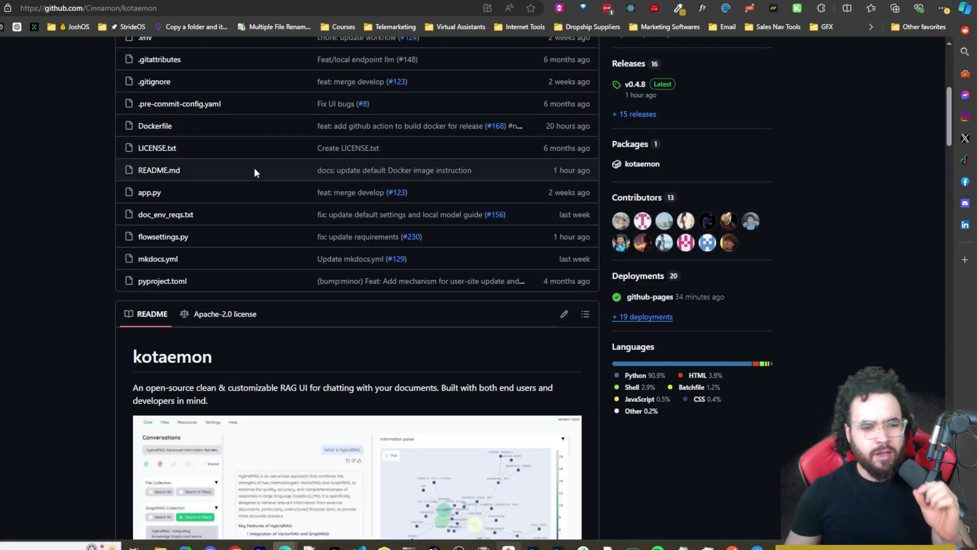
scroll(250, 178, down, 2)
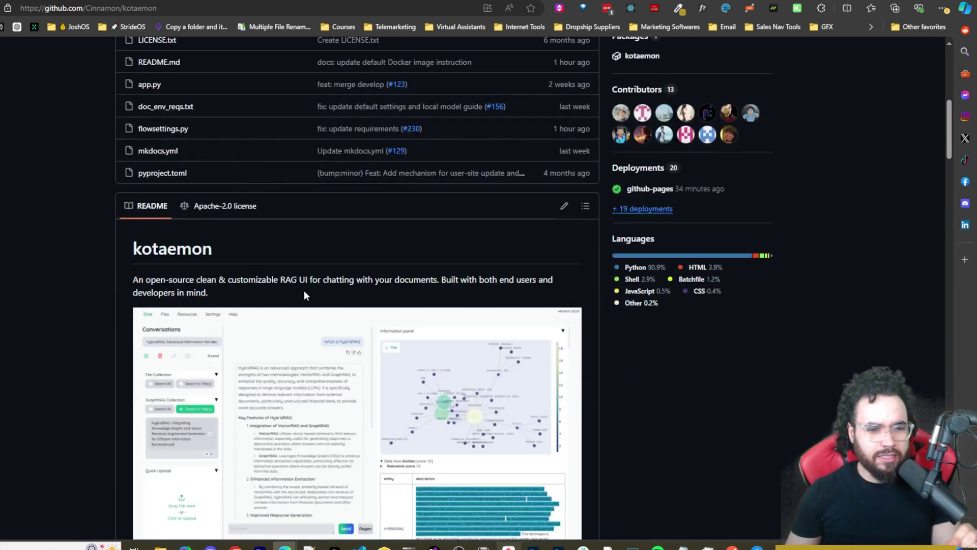
scroll(293, 298, down, 3)
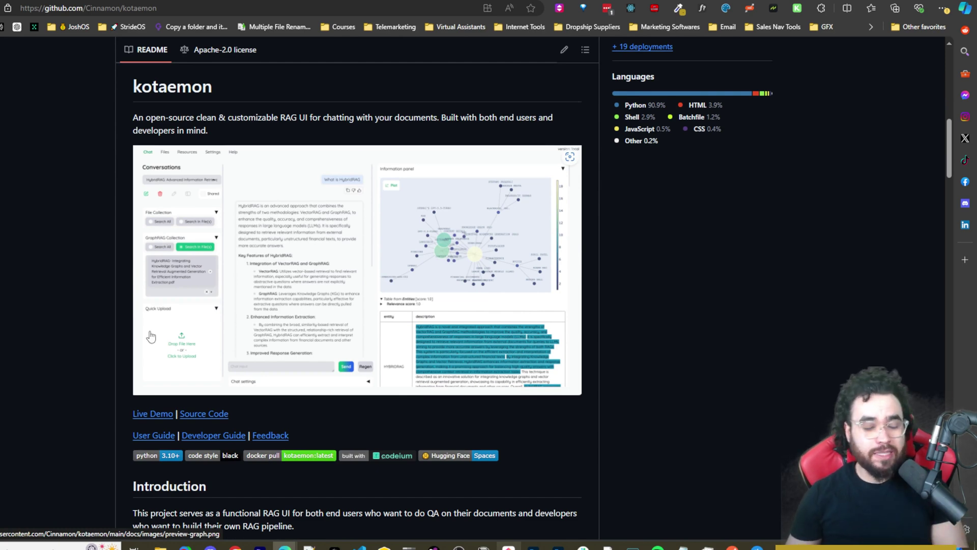
scroll(151, 341, down, 2)
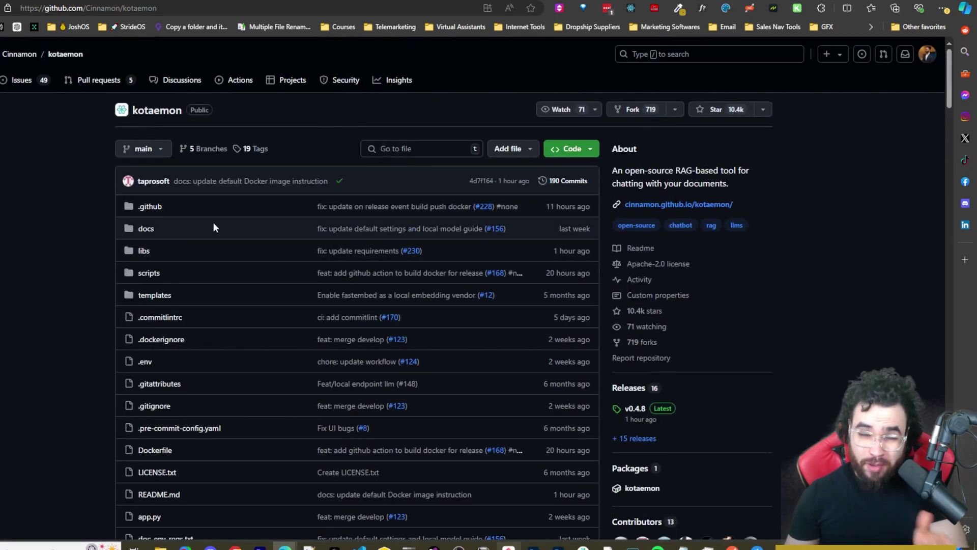
scroll(213, 236, down, 1)
scroll(213, 241, down, 7)
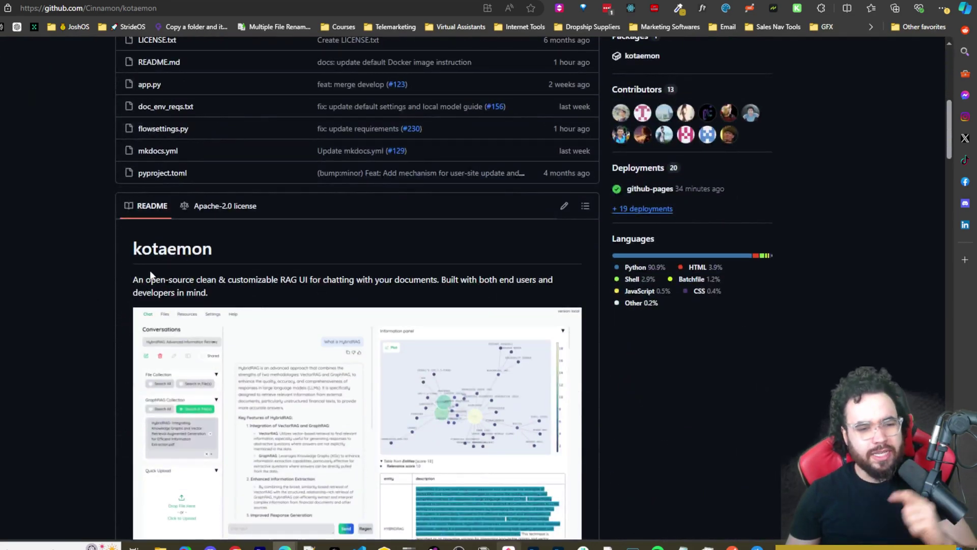
scroll(151, 271, down, 8)
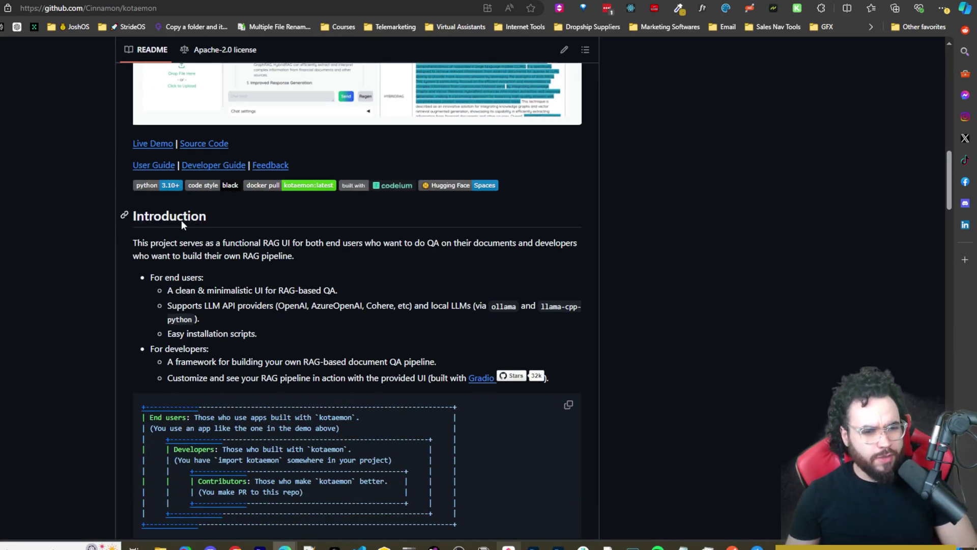
scroll(279, 233, down, 3)
scroll(153, 220, down, 12)
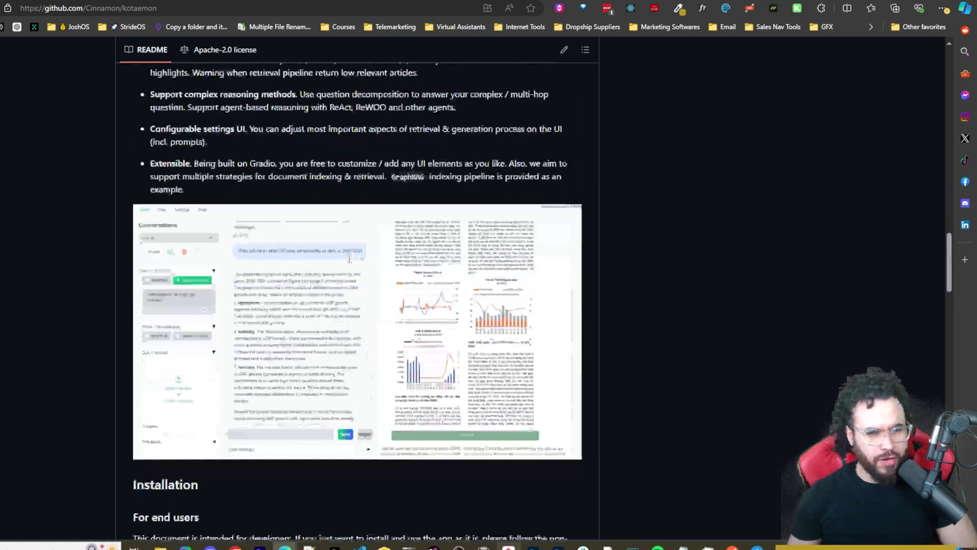
scroll(154, 219, up, 6)
scroll(155, 219, up, 2)
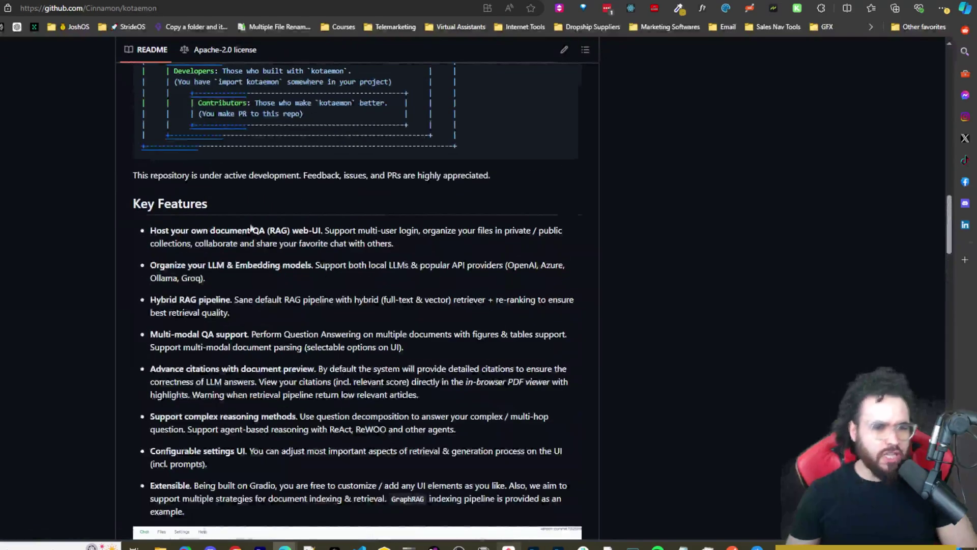
Highlight feature names like Host your own document QA, Hybrid RAG pipeline, Advance citations
drag(150, 230, 334, 231)
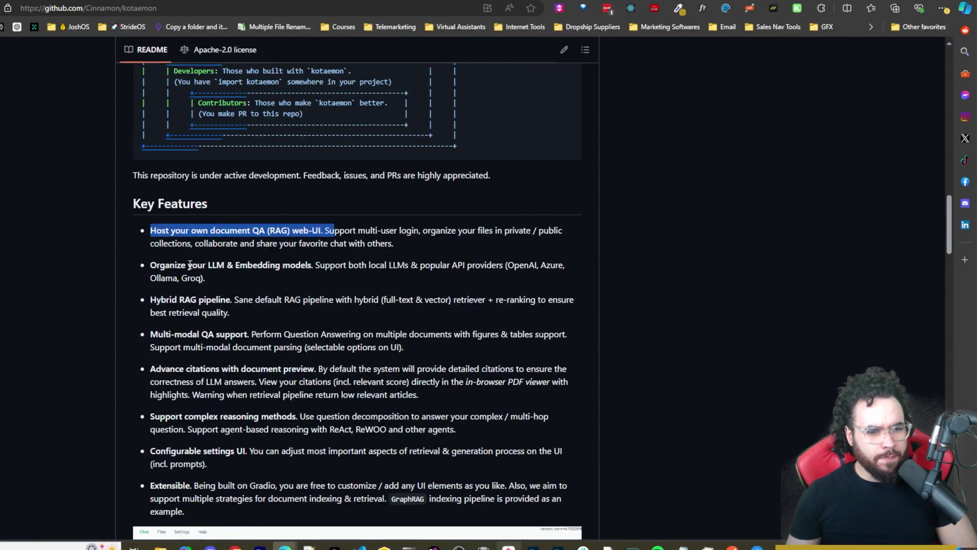
drag(187, 266, 263, 276)
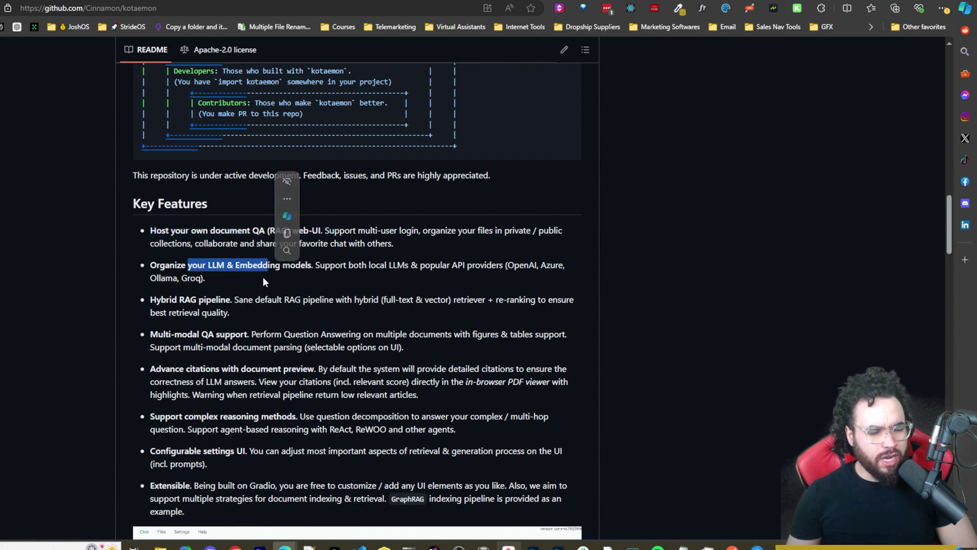
click(233, 283)
drag(156, 300, 216, 302)
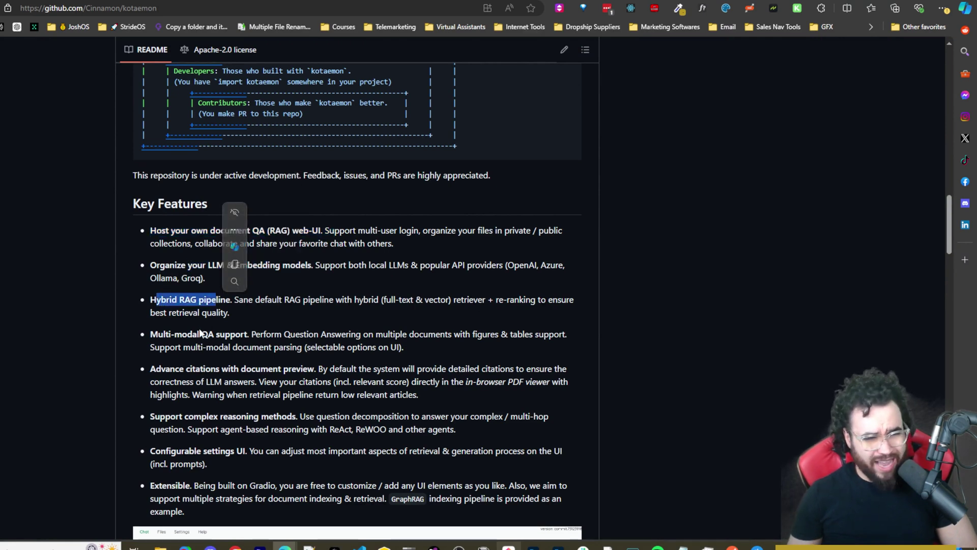
drag(174, 337, 232, 337)
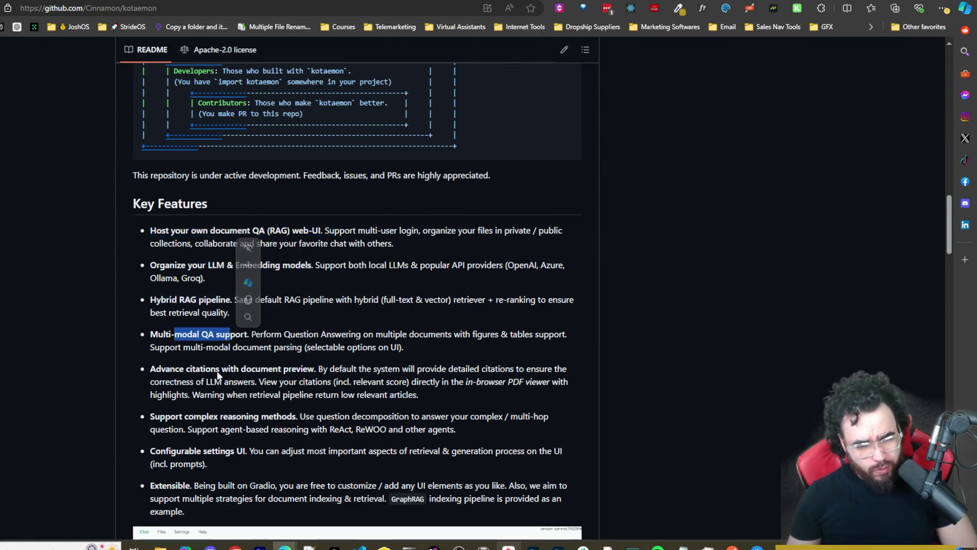
scroll(174, 326, down, 1)
drag(174, 315, 289, 316)
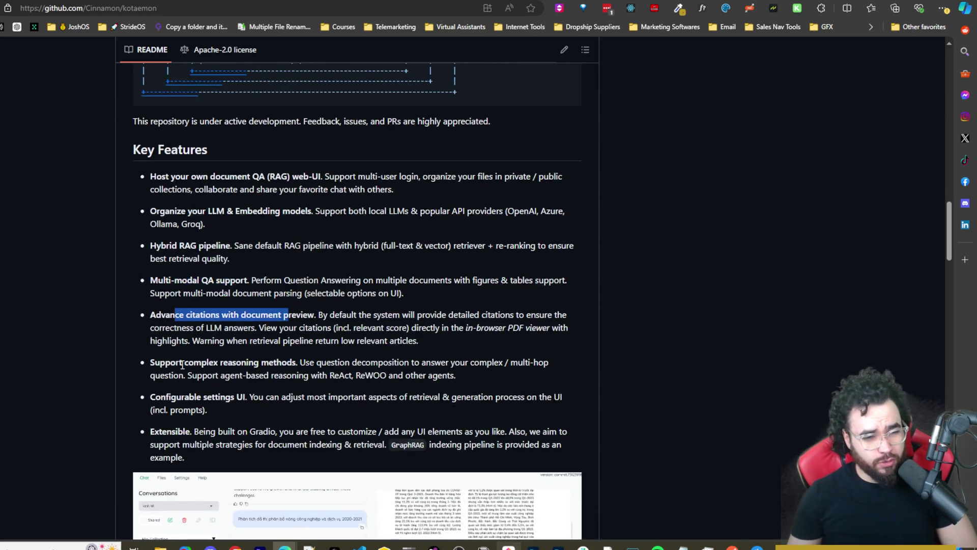
scroll(182, 363, down, 1)
drag(246, 321, 296, 321)
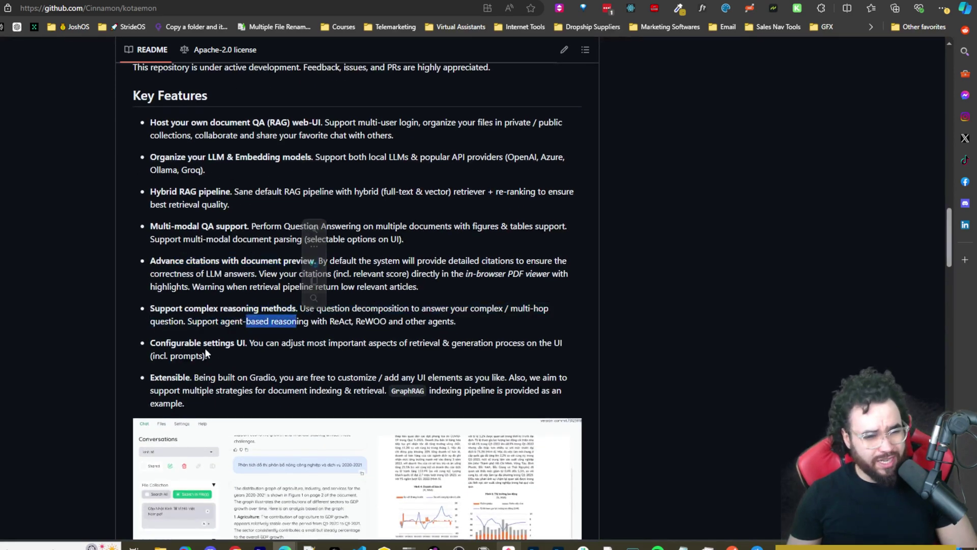
drag(189, 343, 234, 343)
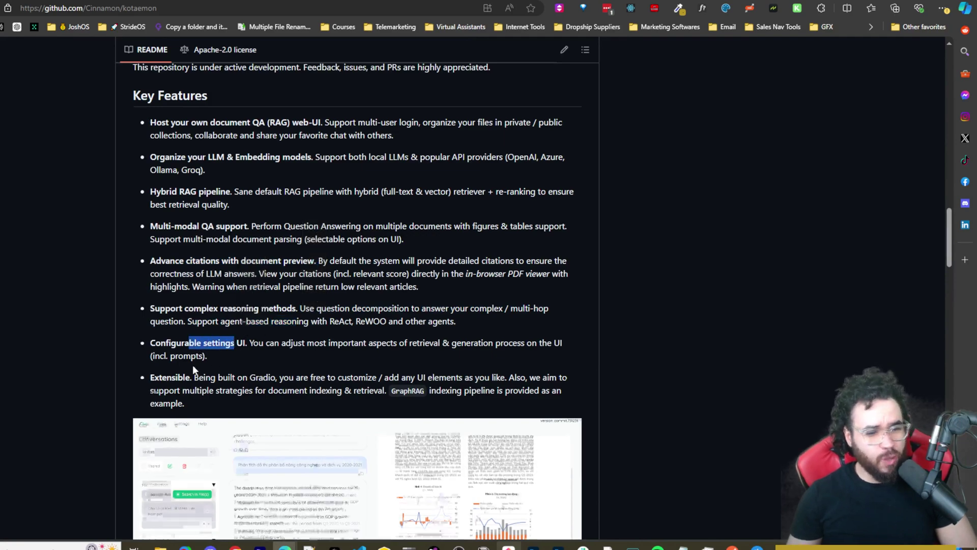
Scroll down to Installation > For developers > With Docker
scroll(192, 364, down, 1)
scroll(192, 365, down, 1)
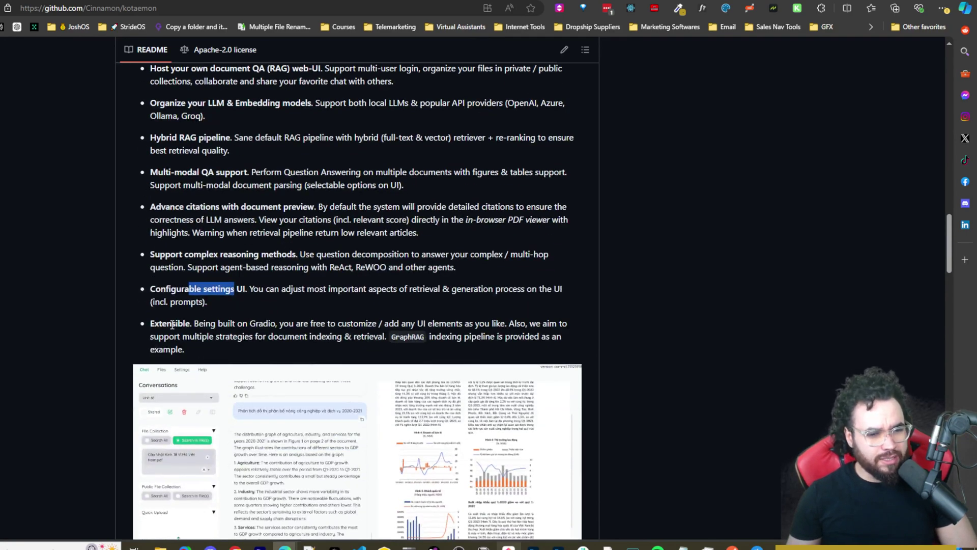
scroll(334, 346, down, 6)
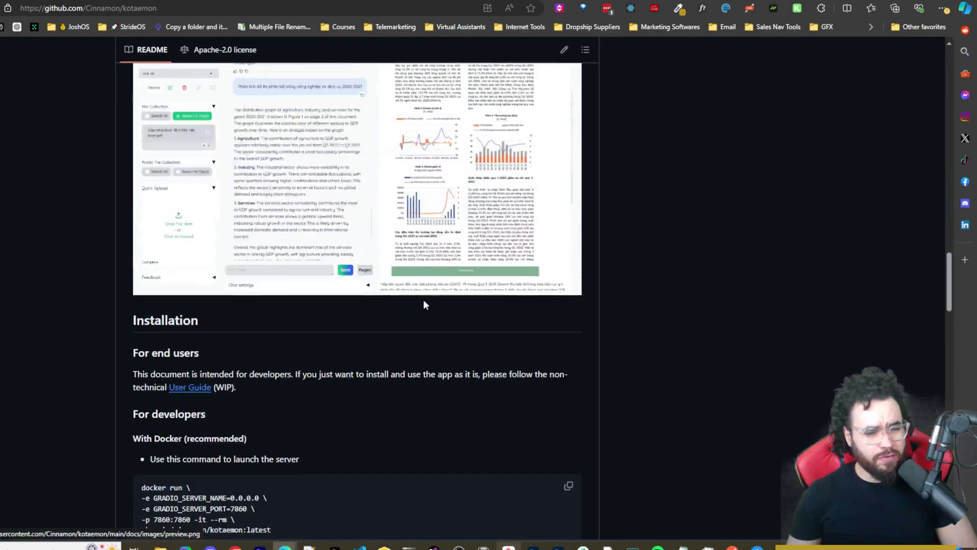
scroll(397, 306, down, 3)
scroll(380, 308, down, 6)
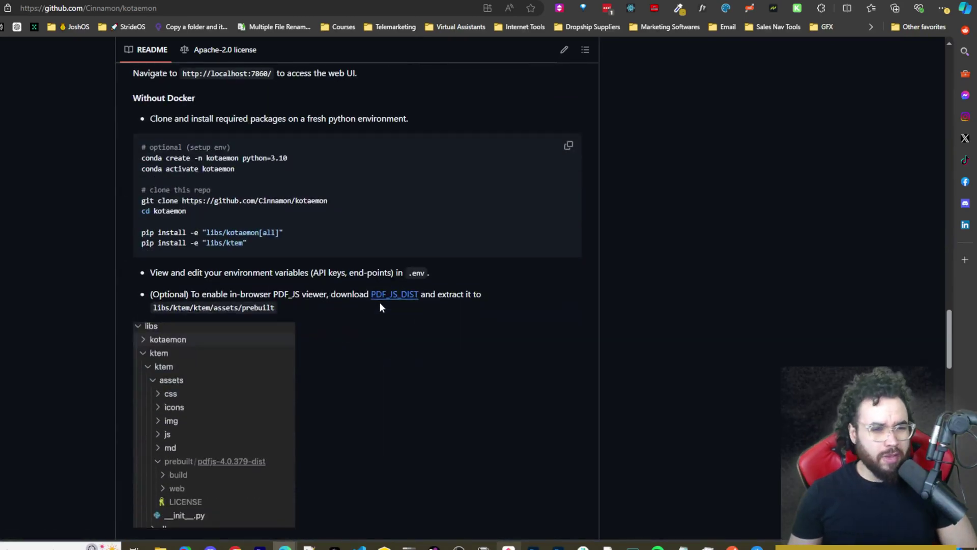
scroll(380, 307, down, 3)
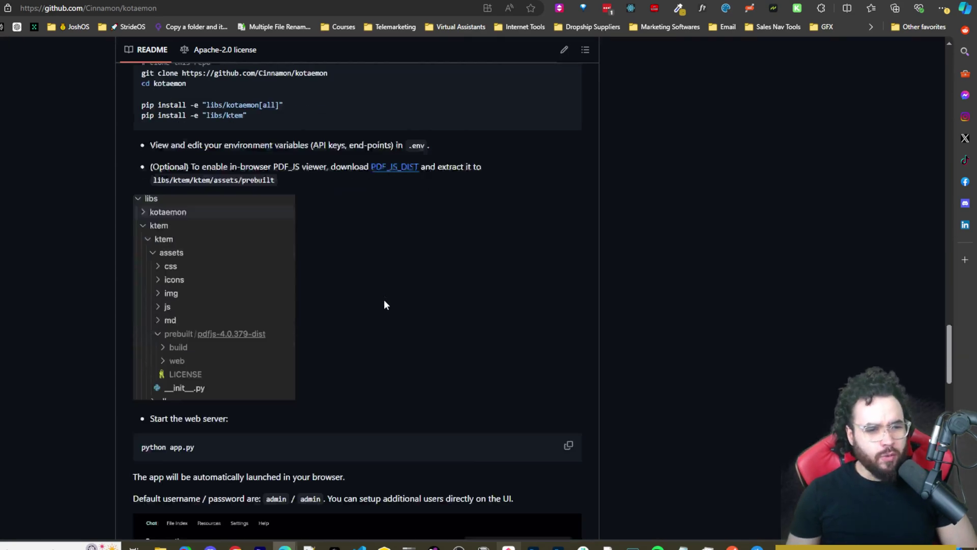
scroll(385, 305, down, 5)
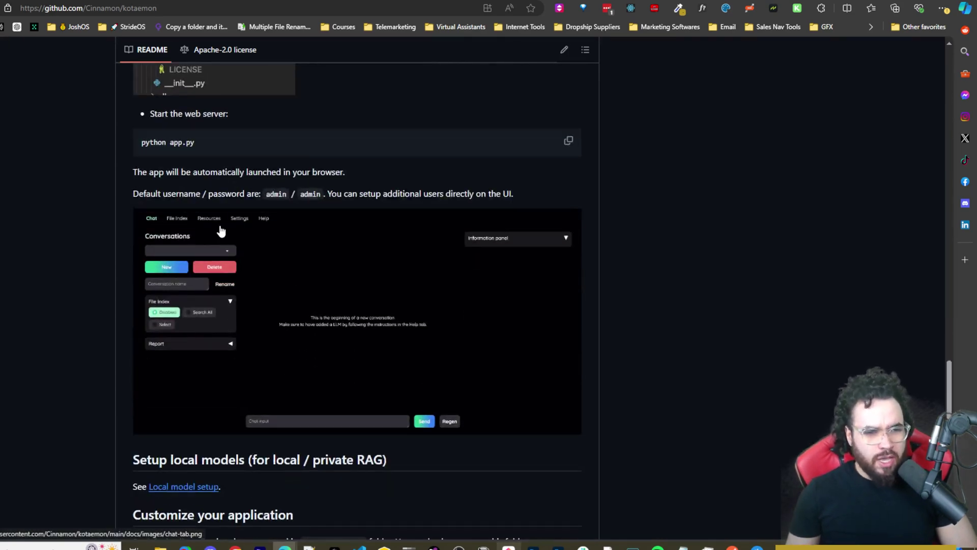
scroll(325, 247, down, 7)
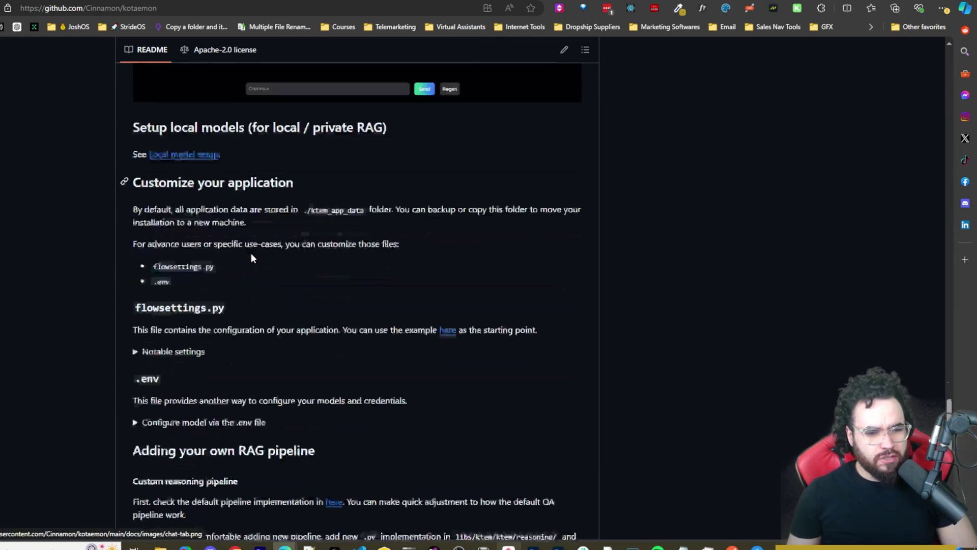
scroll(252, 253, down, 10)
scroll(306, 256, up, 15)
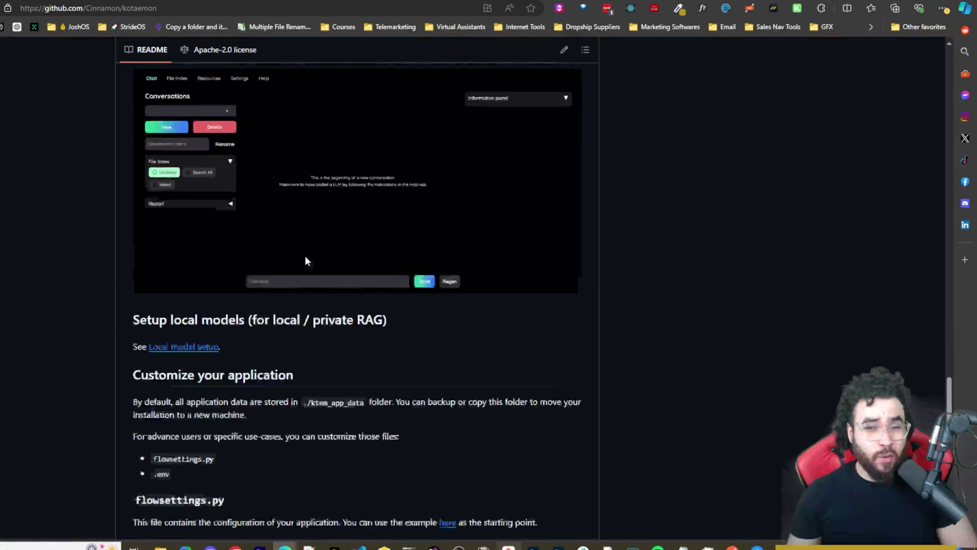
scroll(305, 257, up, 17)
scroll(307, 256, down, 3)
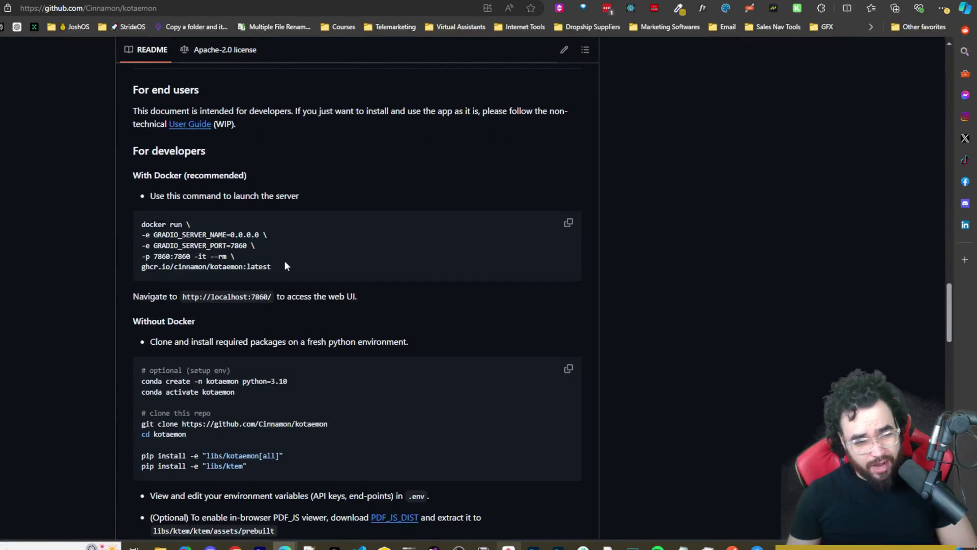
Copy the docker run command for ghcr.io/cinnamon/kotaemon:latest from the With Docker block
drag(282, 262, 119, 234)
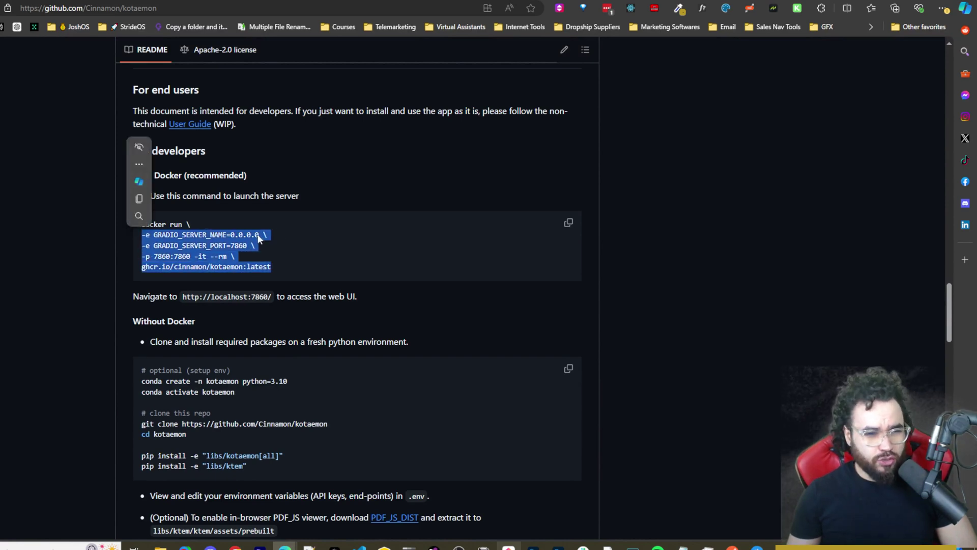
drag(172, 184, 173, 181)
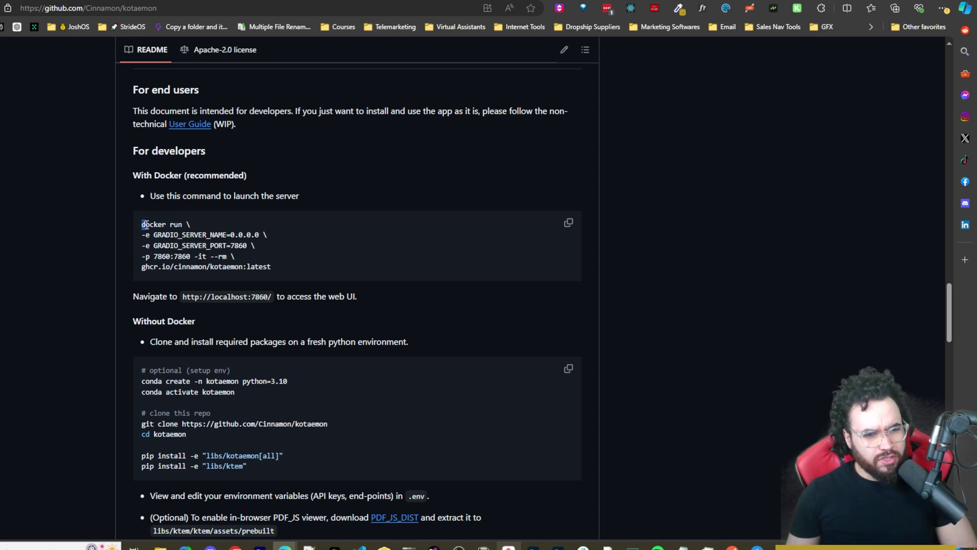
mouse_move(147, 226)
mouse_down()
mouse_move(234, 237)
mouse_move(284, 259)
mouse_move(142, 264)
mouse_move(149, 218)
mouse_up()
click(280, 265)
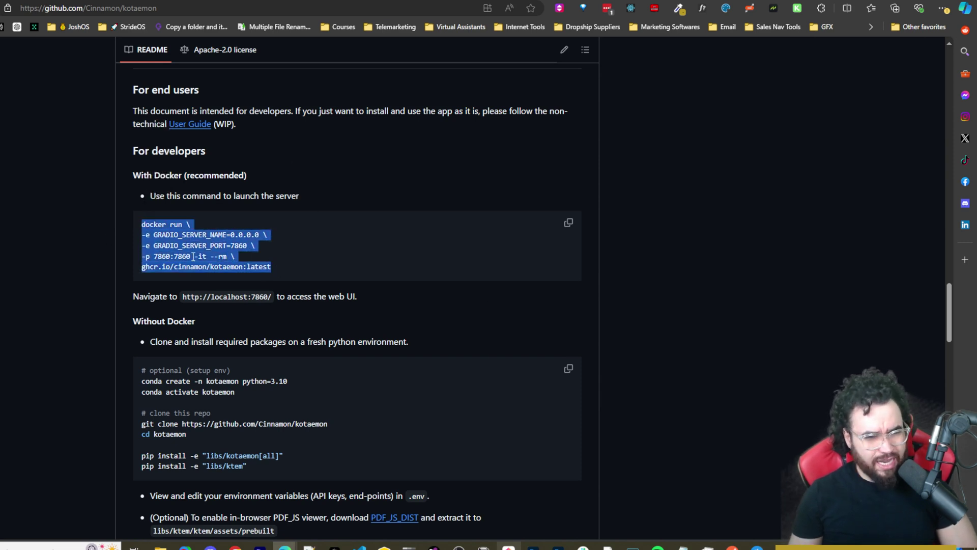
drag(136, 221, 278, 231)
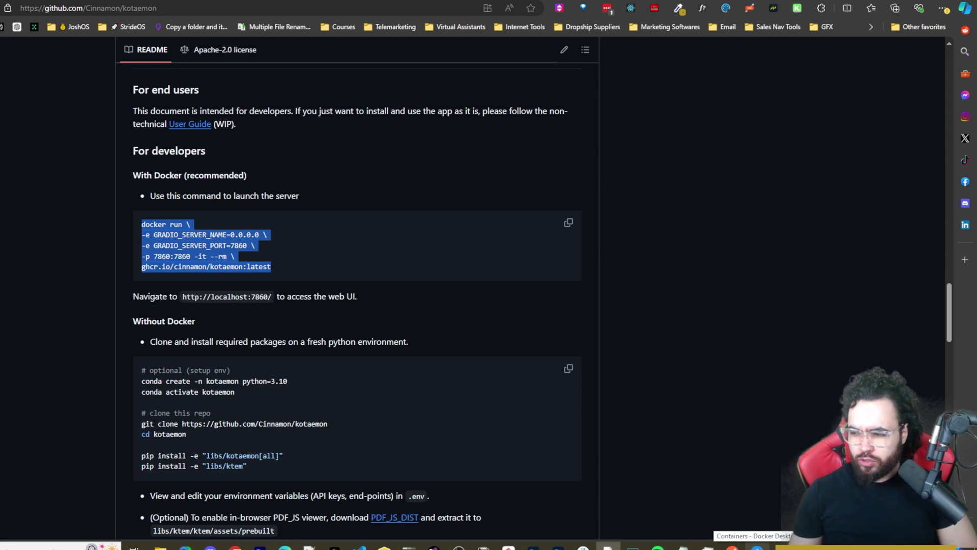
Paste the multi-line docker run command into a new administrator PowerShell tab
click(408, 547)
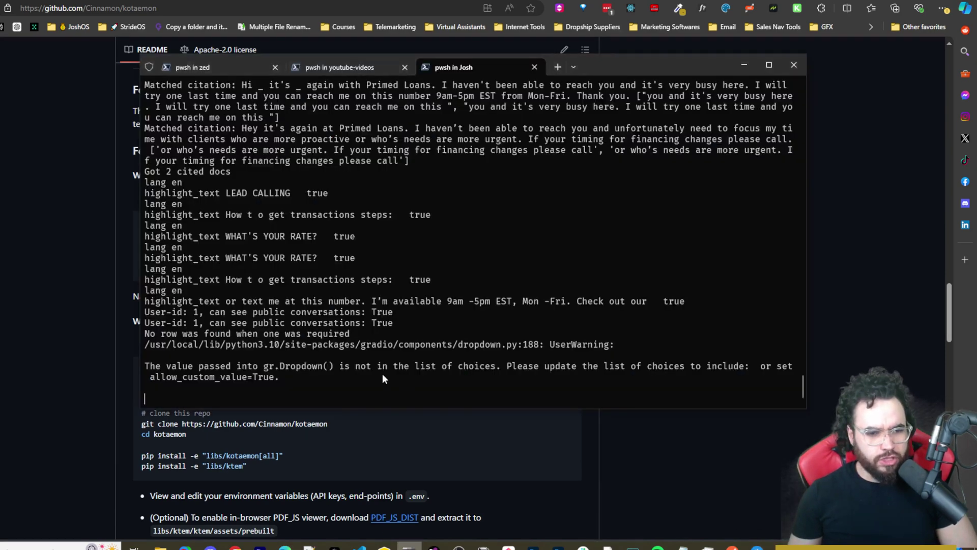
click(558, 66)
key(ctrl+v)
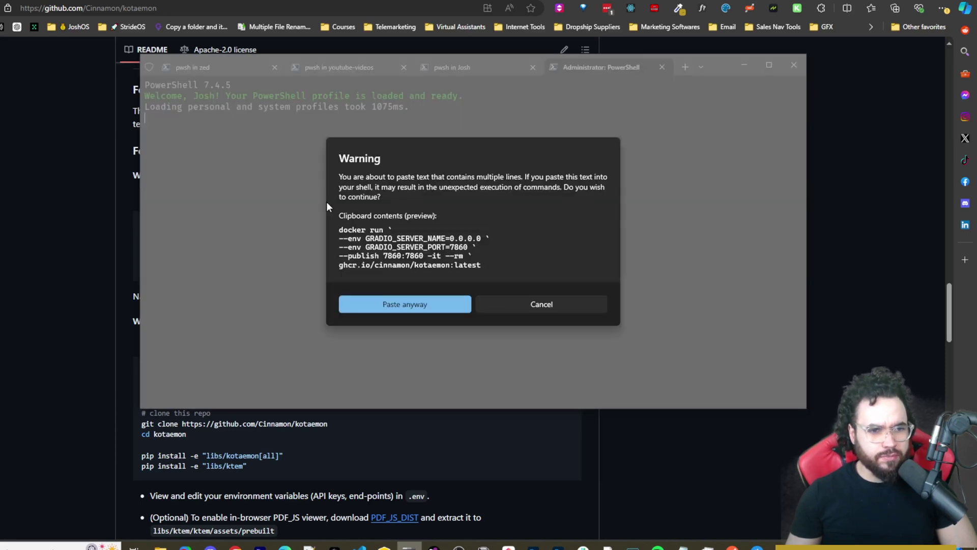
click(399, 304)
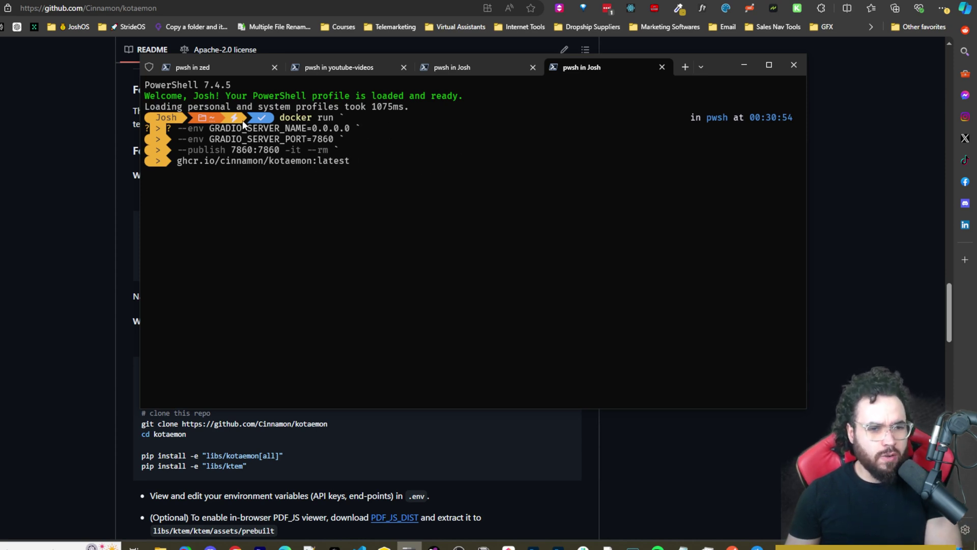
Highlight the command's server name, server port, port mapping and kotaemon image name
drag(256, 132, 363, 134)
mouse_move(256, 142)
mouse_down()
mouse_move(340, 143)
mouse_move(259, 150)
mouse_move(368, 161)
mouse_move(264, 153)
mouse_up()
click(298, 149)
click(271, 166)
click(212, 162)
drag(187, 158, 411, 164)
click(420, 167)
Return to the kotaemon README and scroll through its Installation section
click(874, 171)
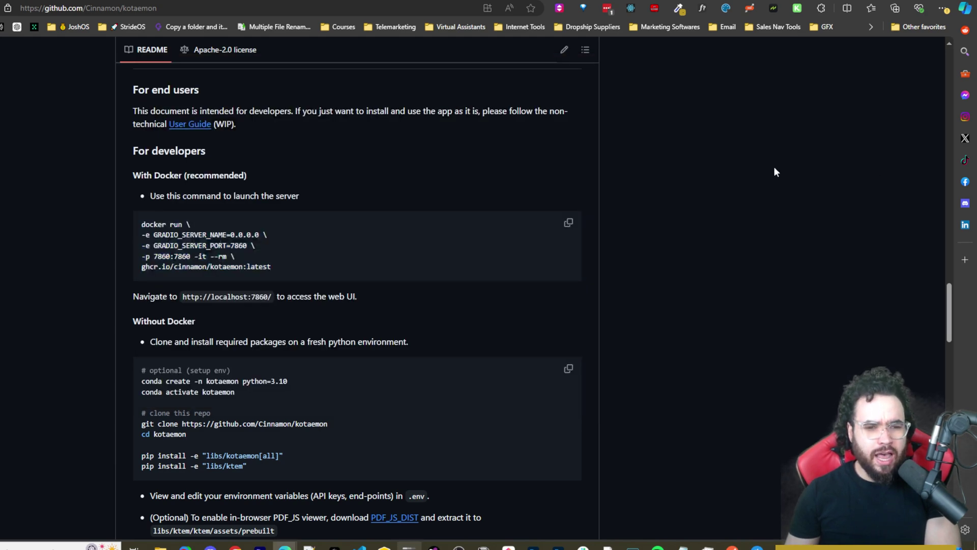
scroll(458, 219, up, 3)
scroll(227, 257, down, 3)
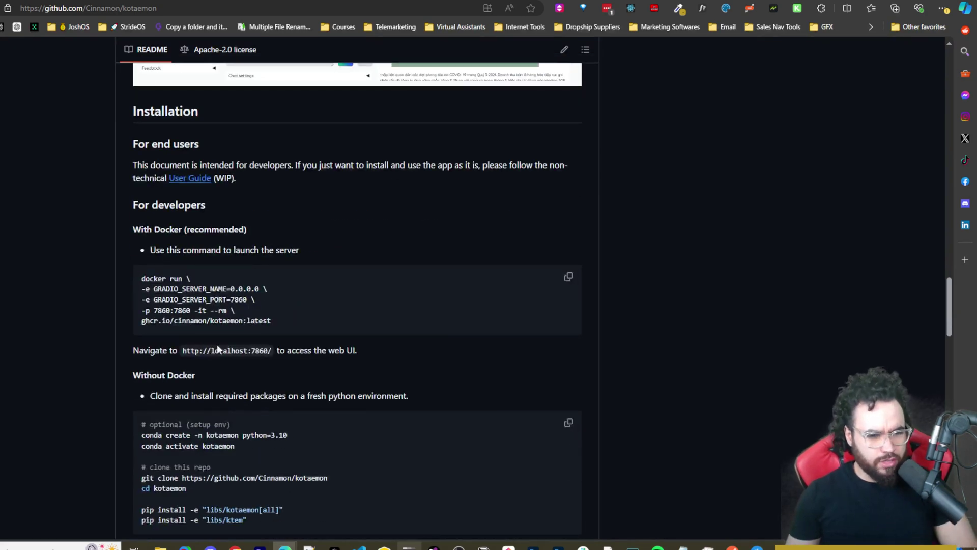
scroll(289, 387, down, 1)
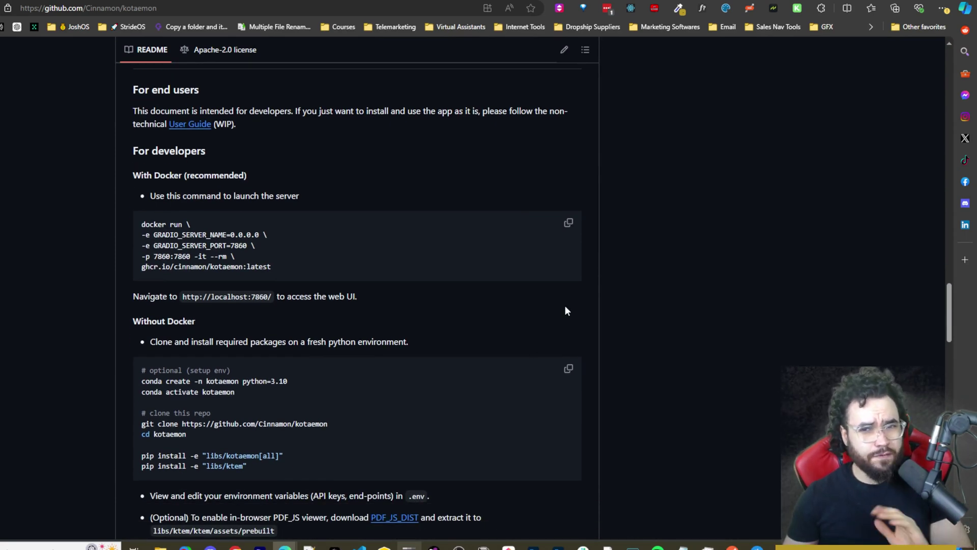
scroll(506, 277, up, 3)
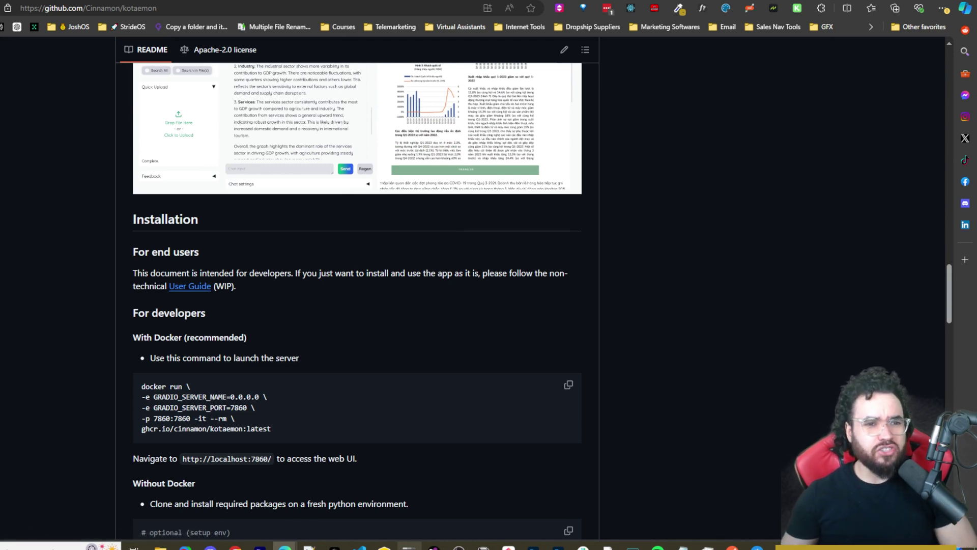
Cycle through the development and Basic Usage docs tabs, ending on localhost:7860
key(ctrl+Tab)
key(ctrl+shift+Tab)
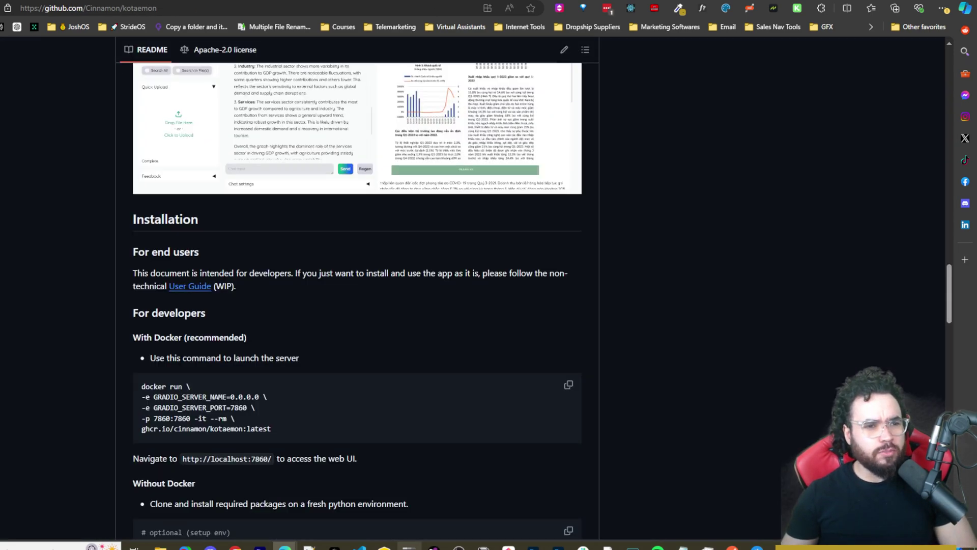
key(ctrl+Tab)
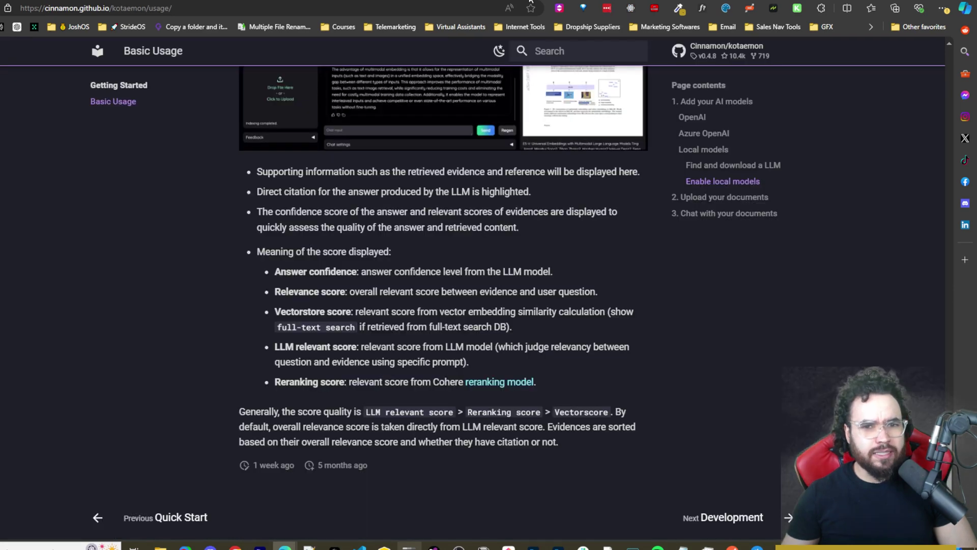
key(ctrl+Tab)
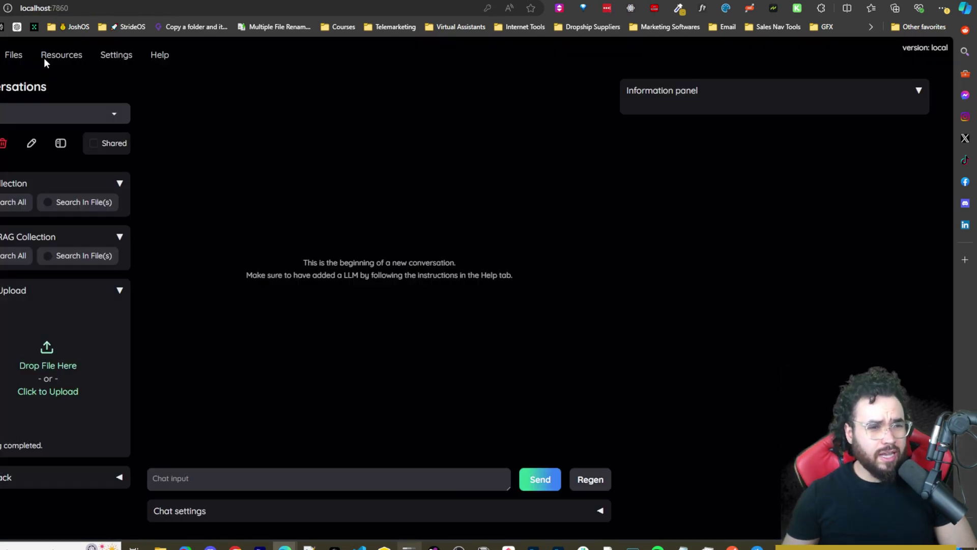
On the Files page, check the GraphRAG Collection, then return to the File Collection's two PDFs
click(15, 55)
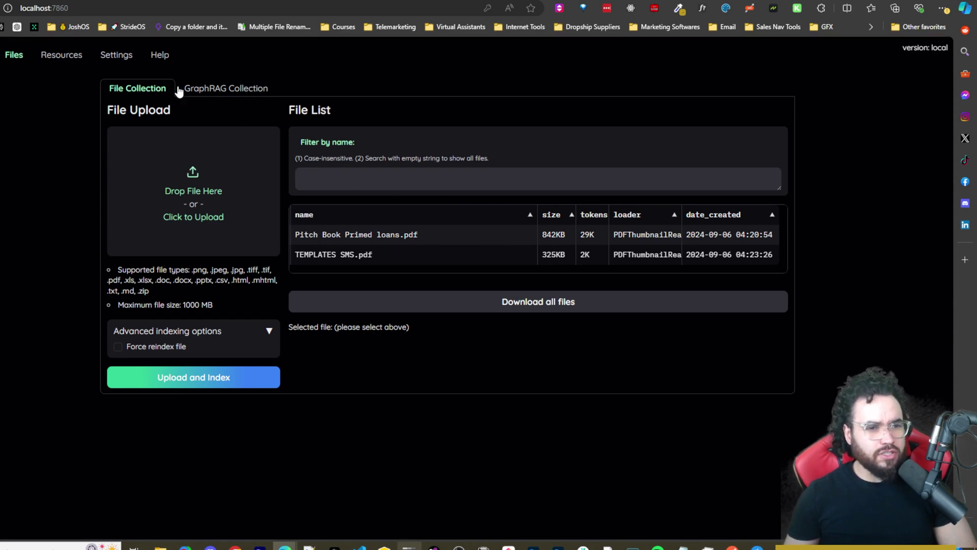
click(261, 91)
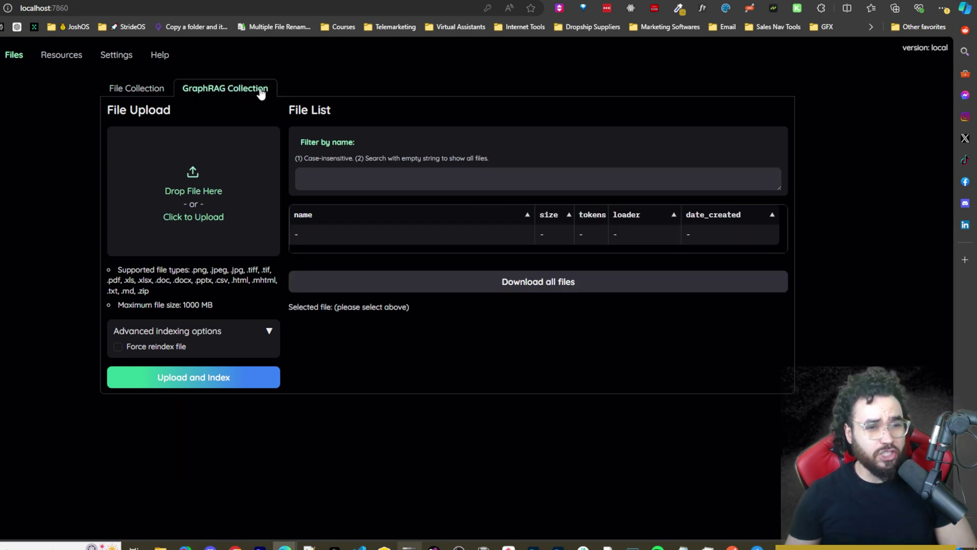
click(128, 91)
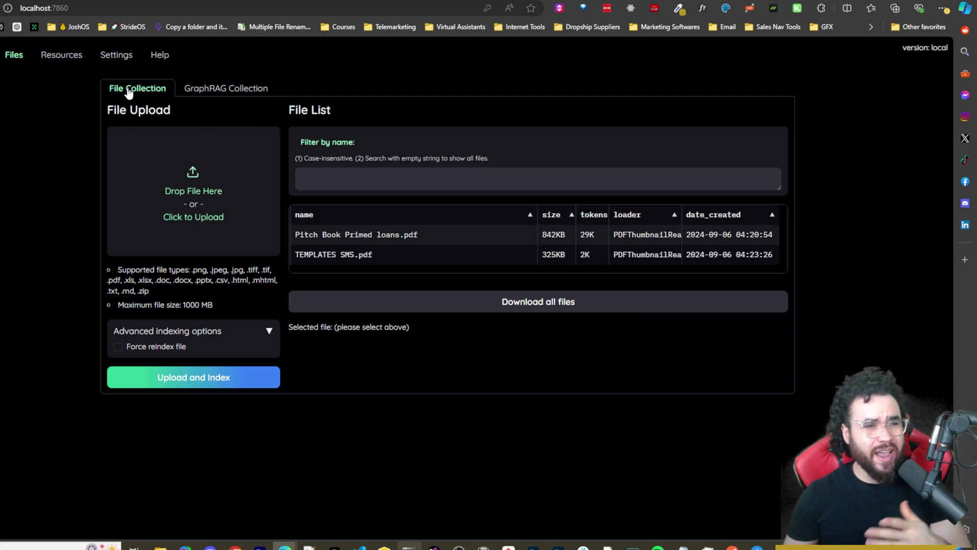
Go to Resources and show the empty Add form under the LLMs tab
click(60, 59)
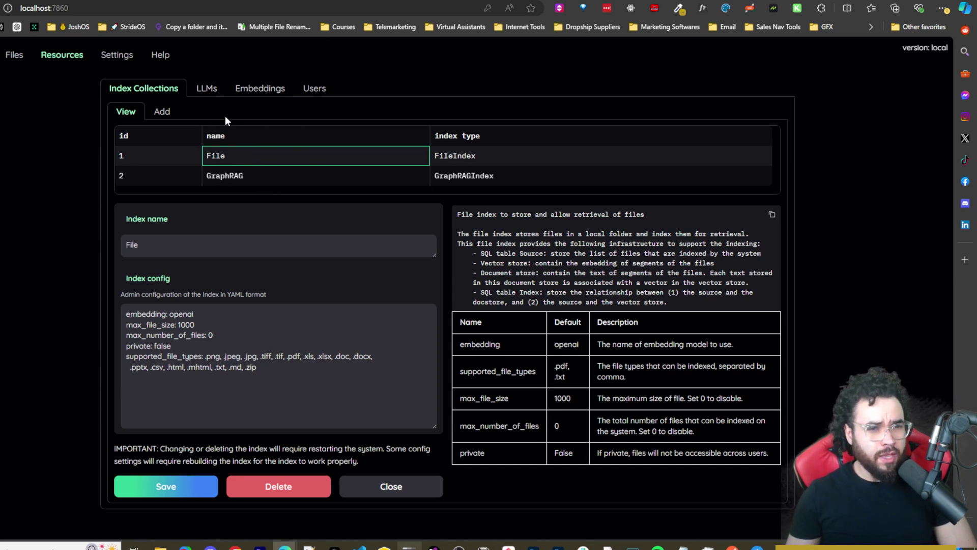
click(215, 91)
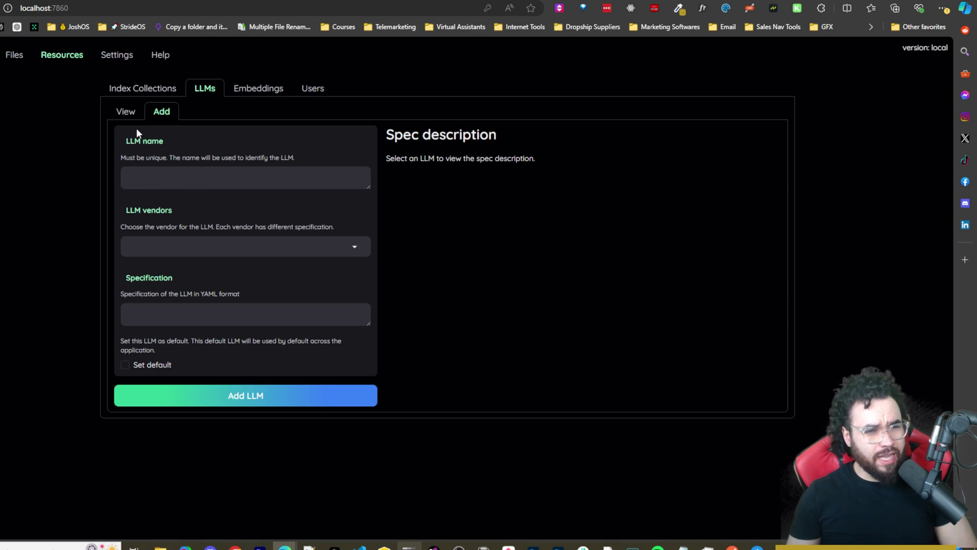
Browse the LLM vendor list without choosing one, then view the four configured LLMs
click(175, 172)
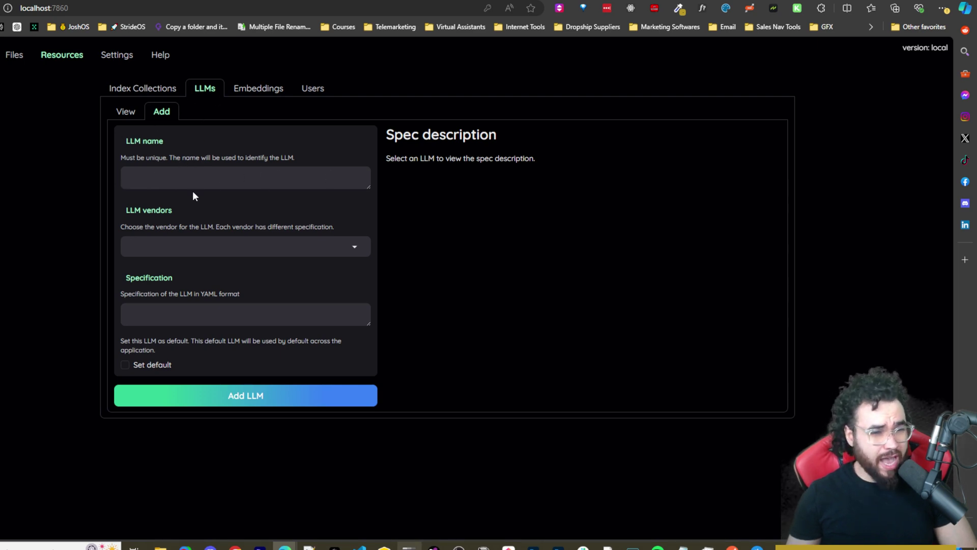
click(207, 246)
key(Escape)
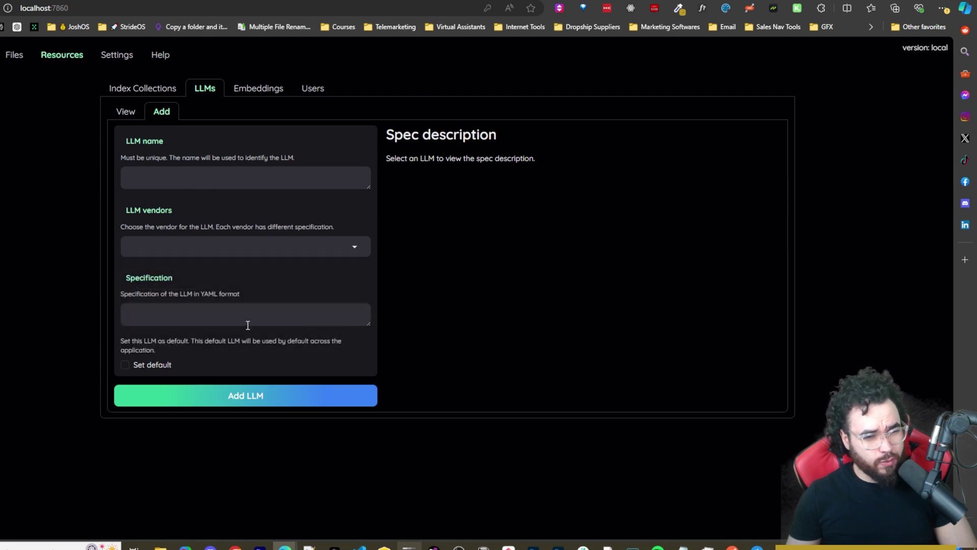
click(174, 246)
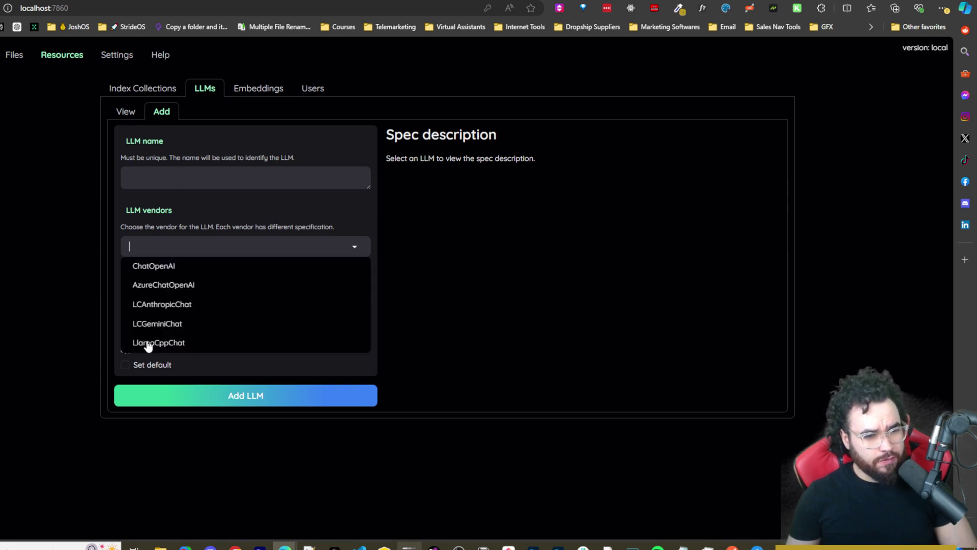
click(117, 315)
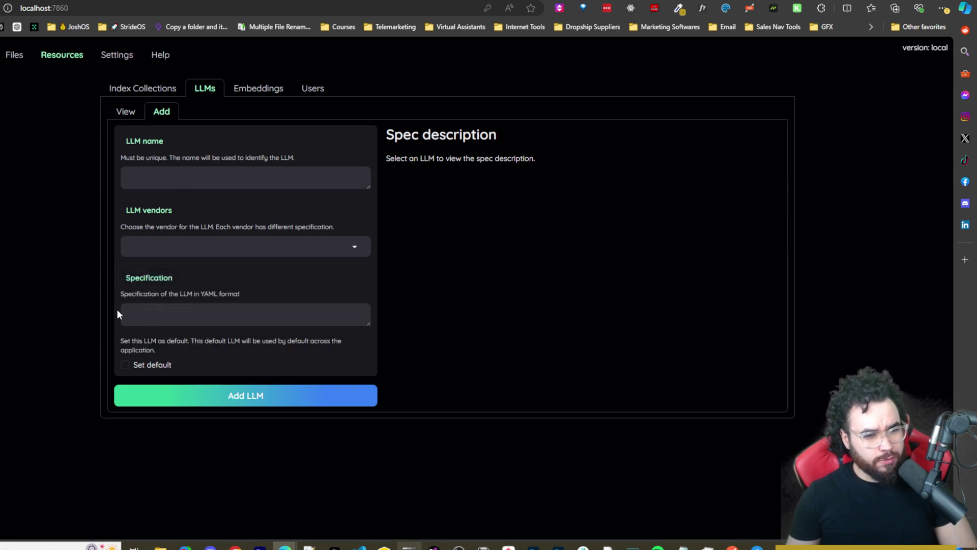
click(126, 111)
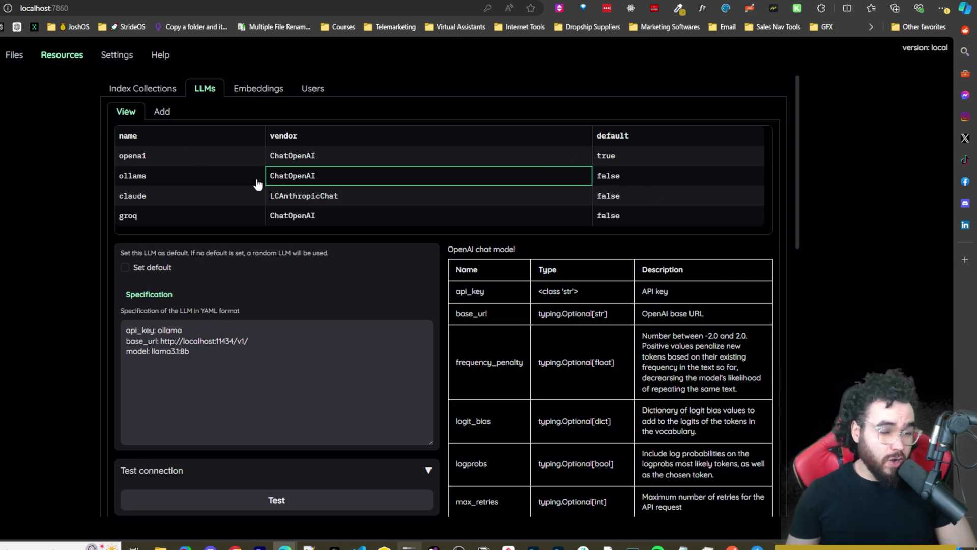
Select the ollama api_key value and scroll through the LLM parameter table
drag(199, 327, 156, 326)
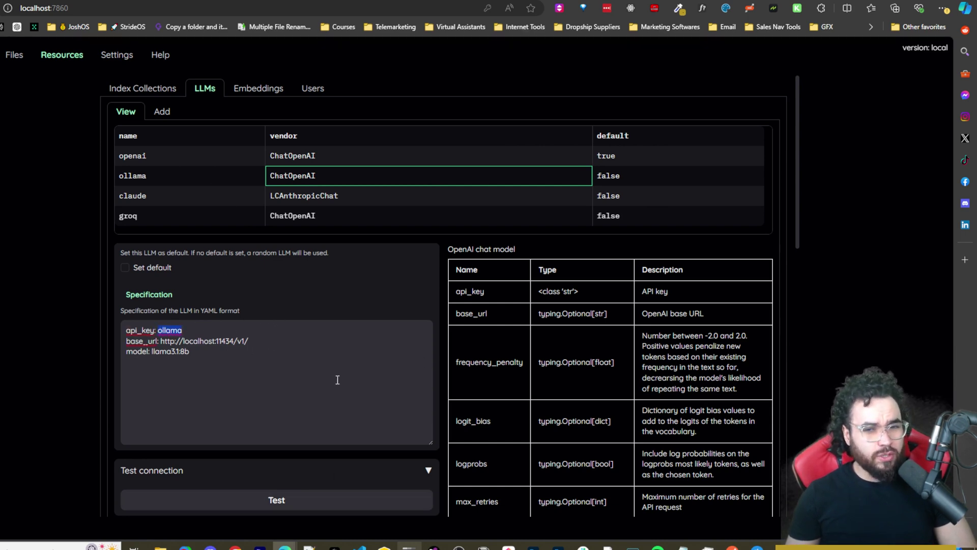
scroll(336, 382, down, 4)
scroll(347, 349, up, 2)
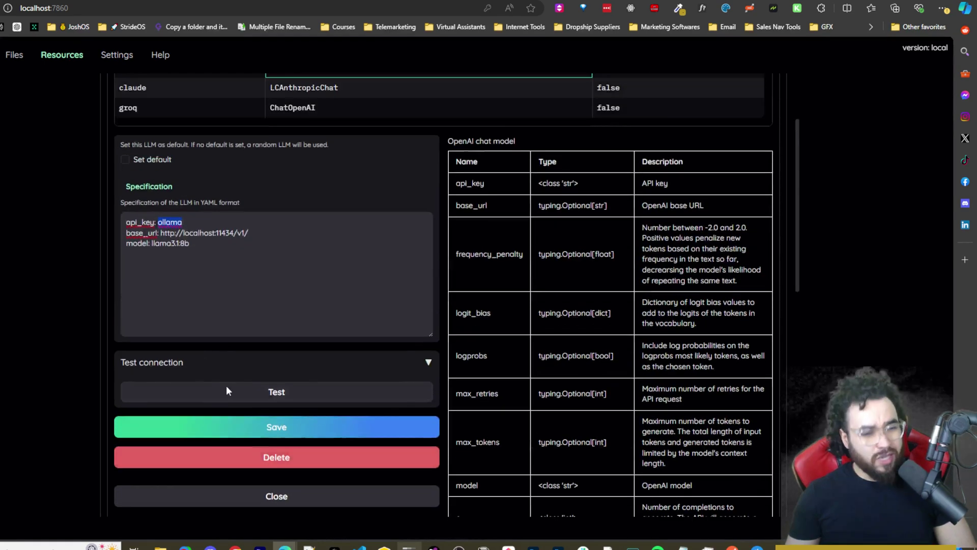
scroll(371, 332, up, 2)
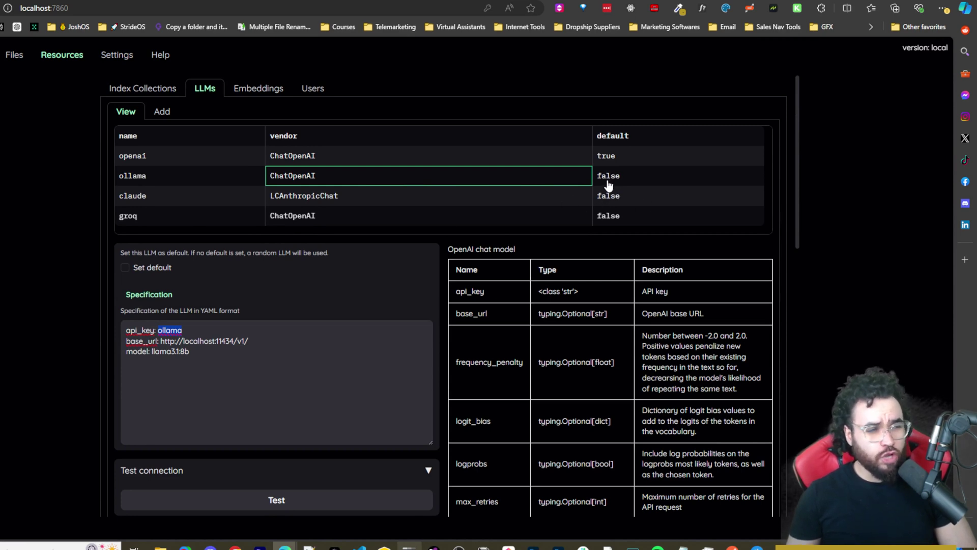
scroll(499, 273, down, 1)
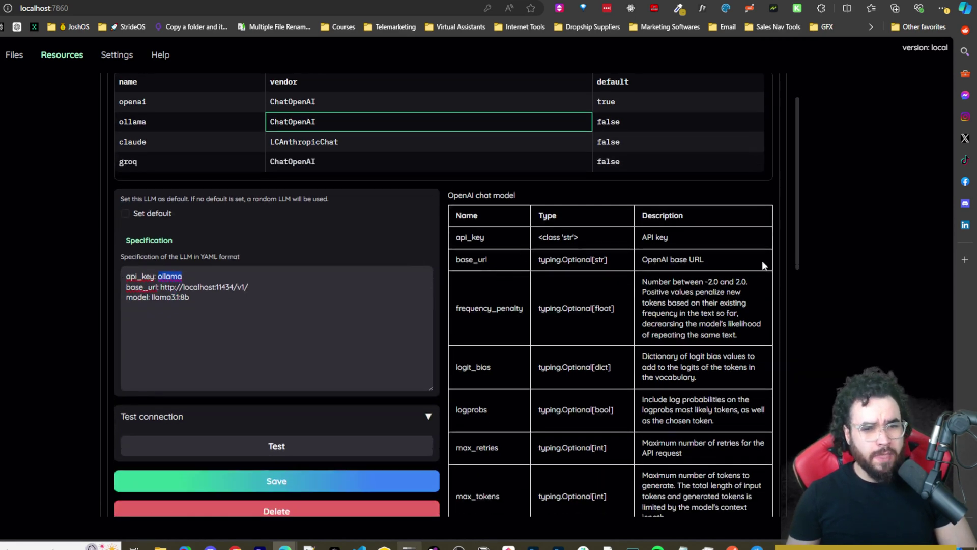
scroll(641, 259, down, 12)
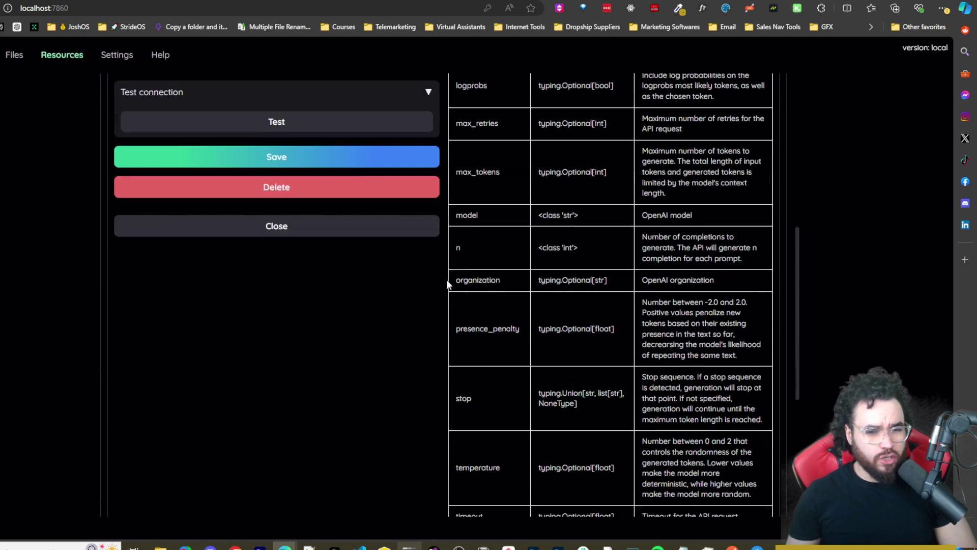
scroll(459, 301, up, 12)
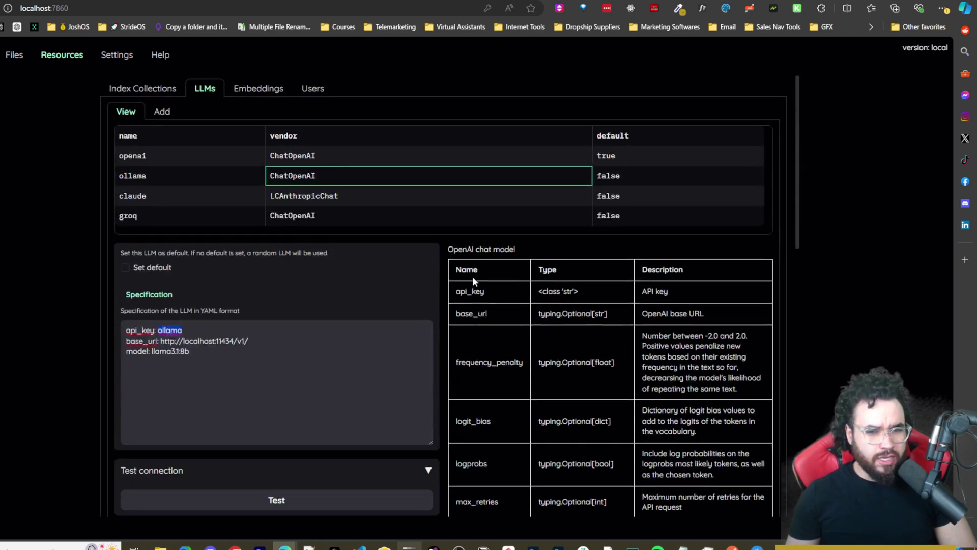
scroll(472, 276, down, 2)
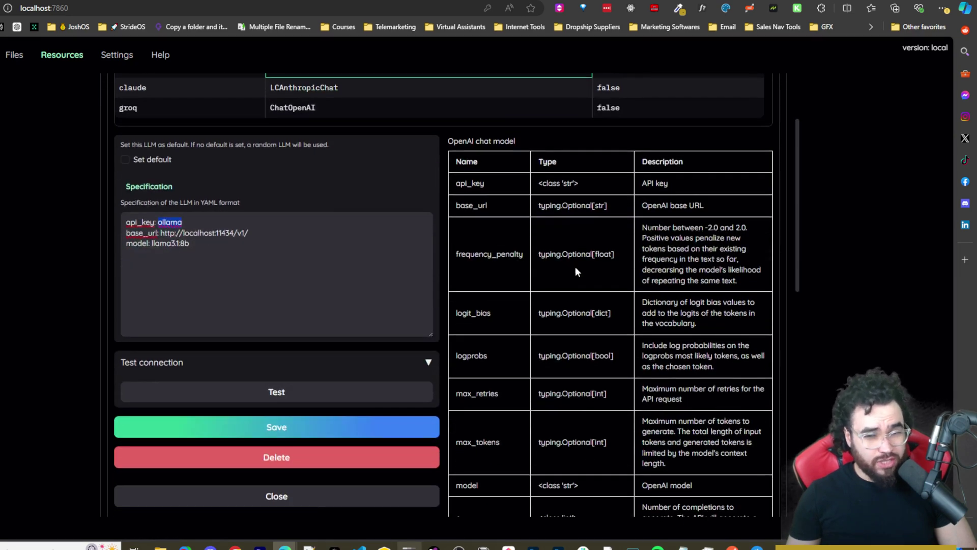
scroll(580, 267, down, 1)
Review the ollama specification, then switch to the Embeddings list with nomic-embed-text
click(336, 247)
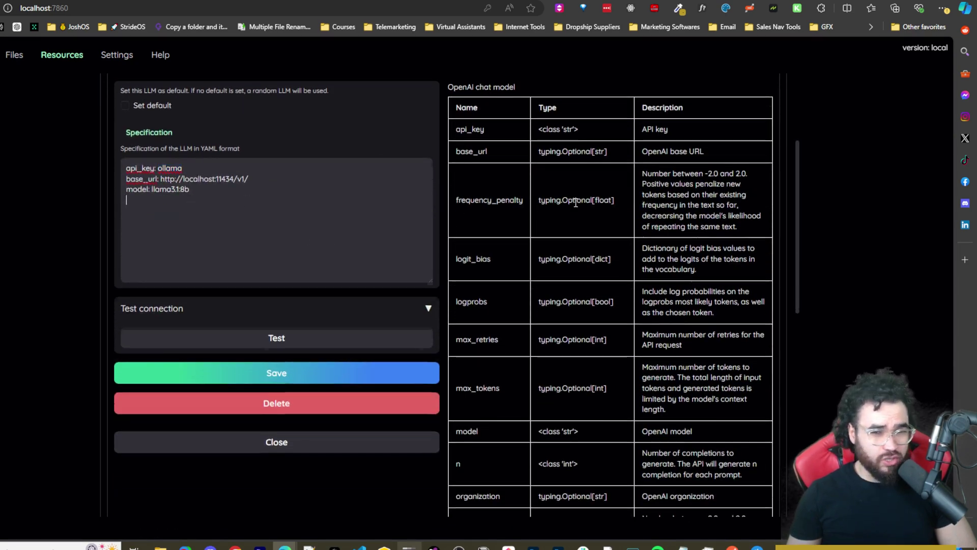
scroll(576, 202, up, 3)
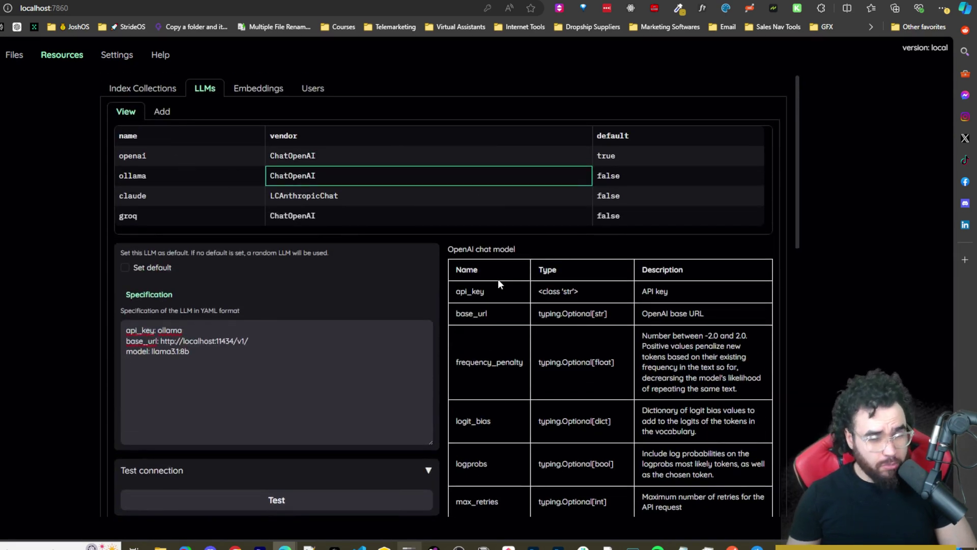
scroll(491, 305, down, 2)
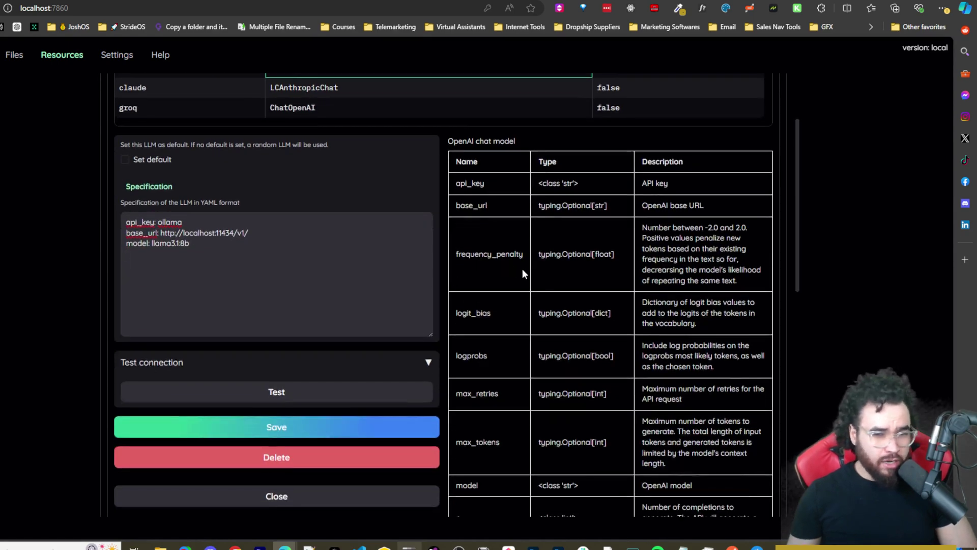
scroll(515, 284, down, 2)
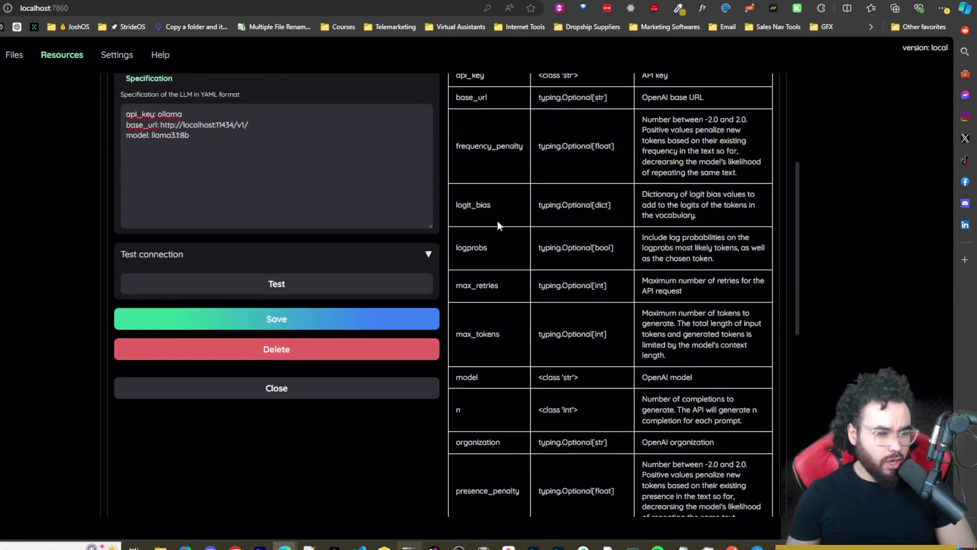
scroll(491, 225, down, 1)
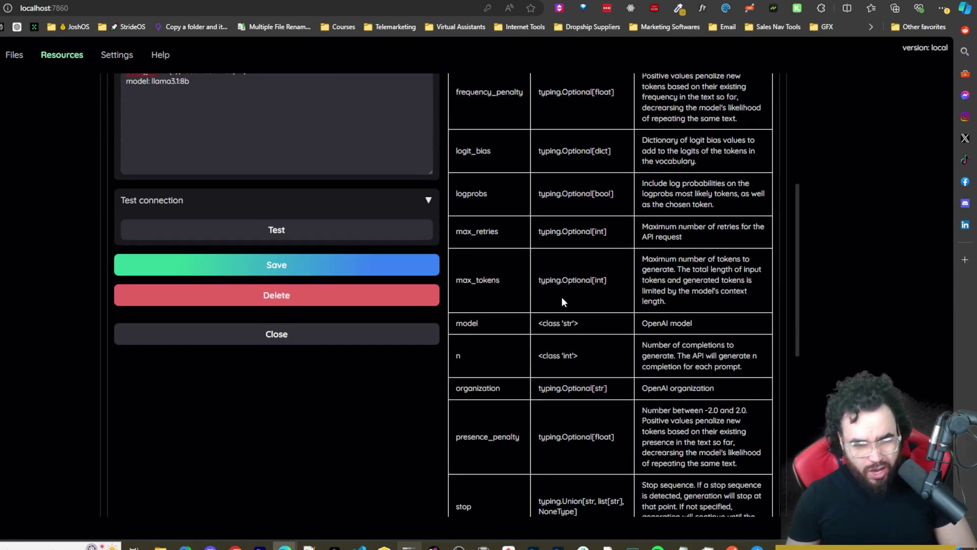
scroll(514, 279, down, 3)
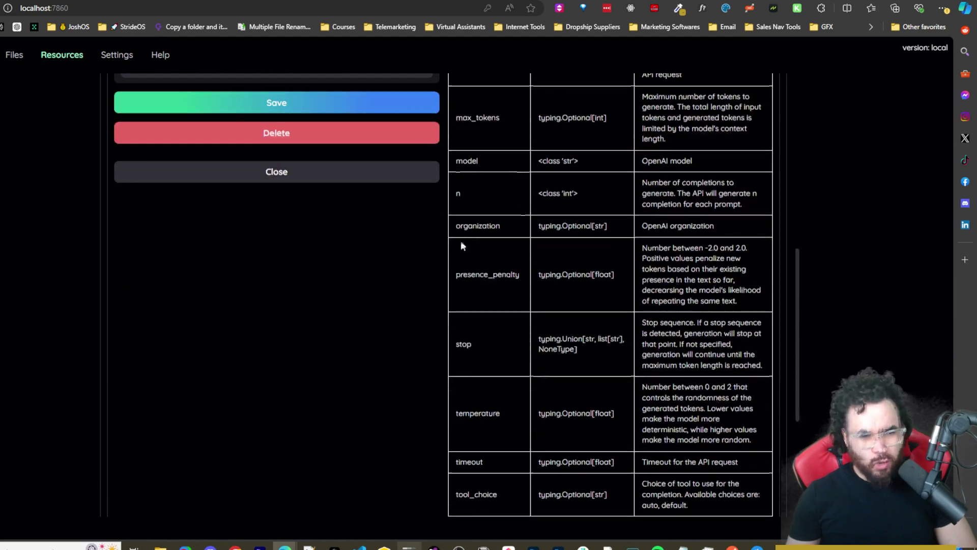
scroll(471, 259, down, 4)
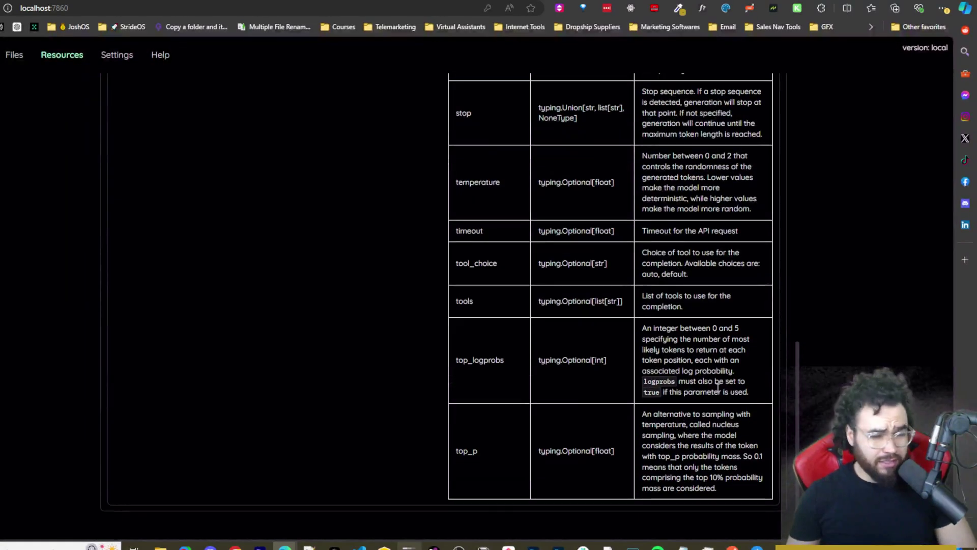
scroll(747, 396, up, 15)
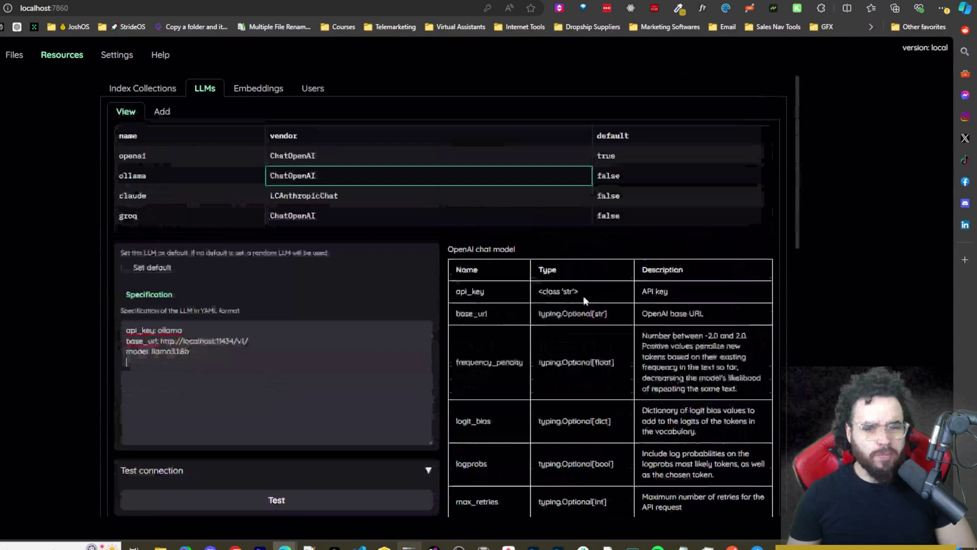
click(258, 88)
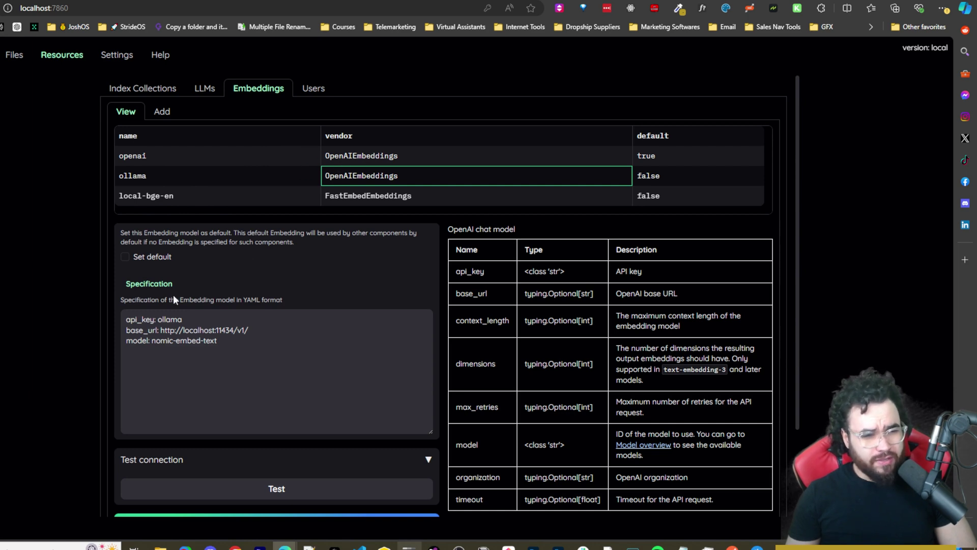
drag(182, 320, 160, 315)
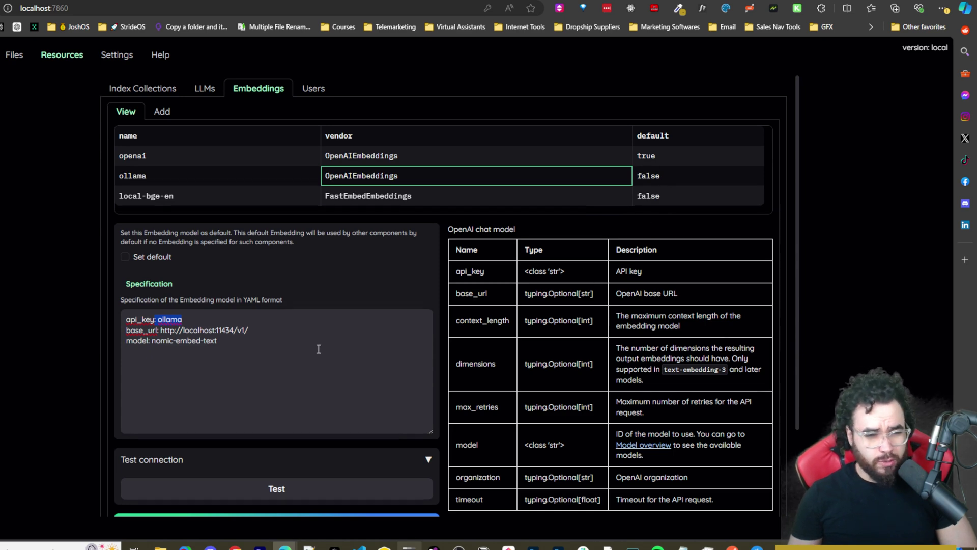
scroll(316, 336, down, 2)
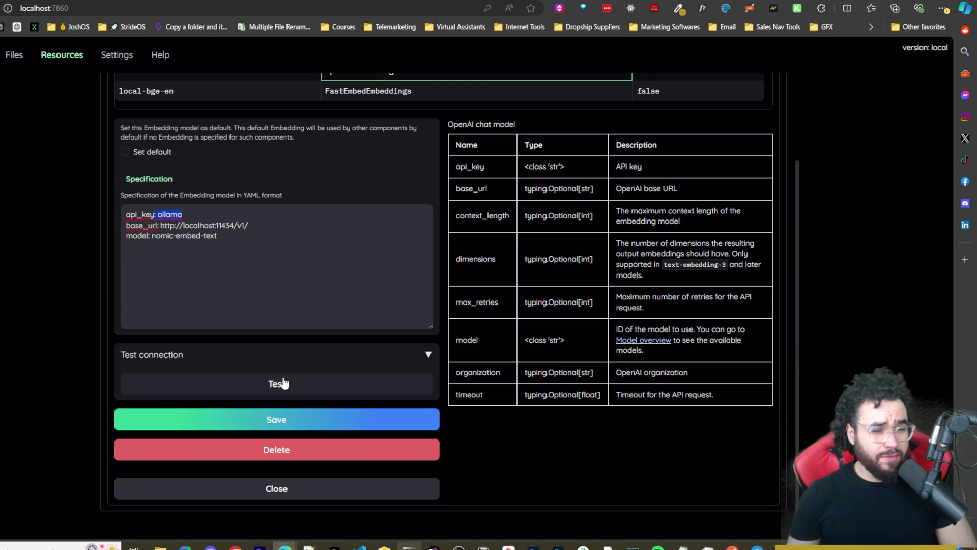
scroll(265, 377, up, 2)
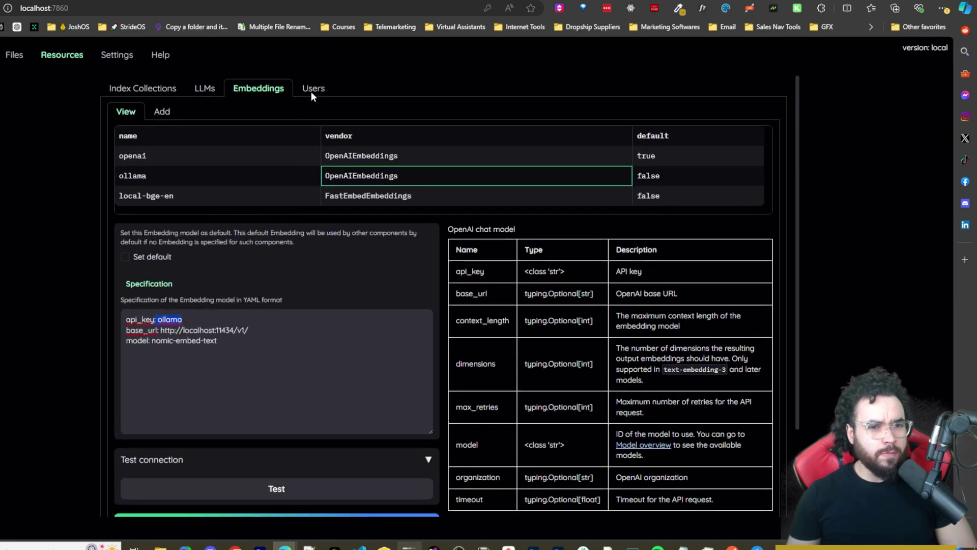
Look at the Users list, then open Settings showing the Reasoning settings
click(314, 89)
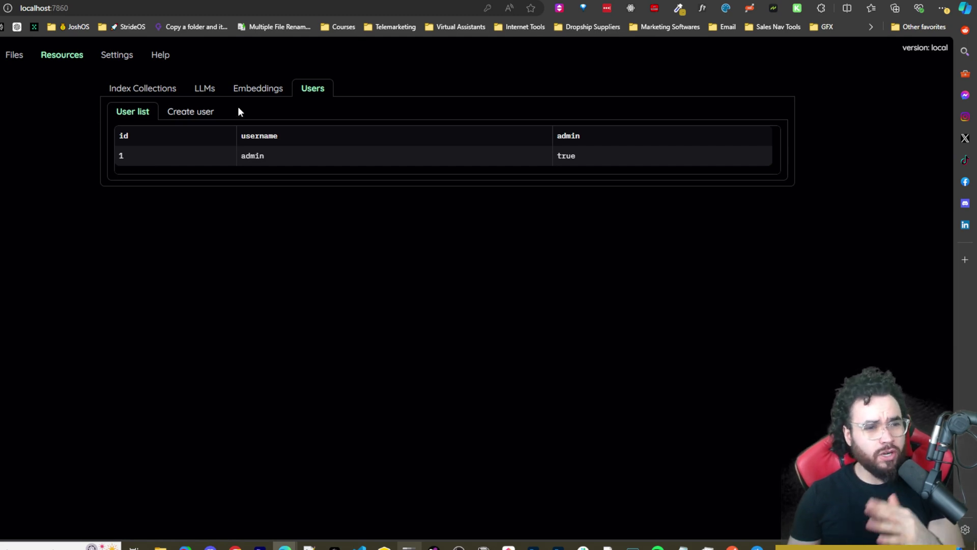
click(132, 56)
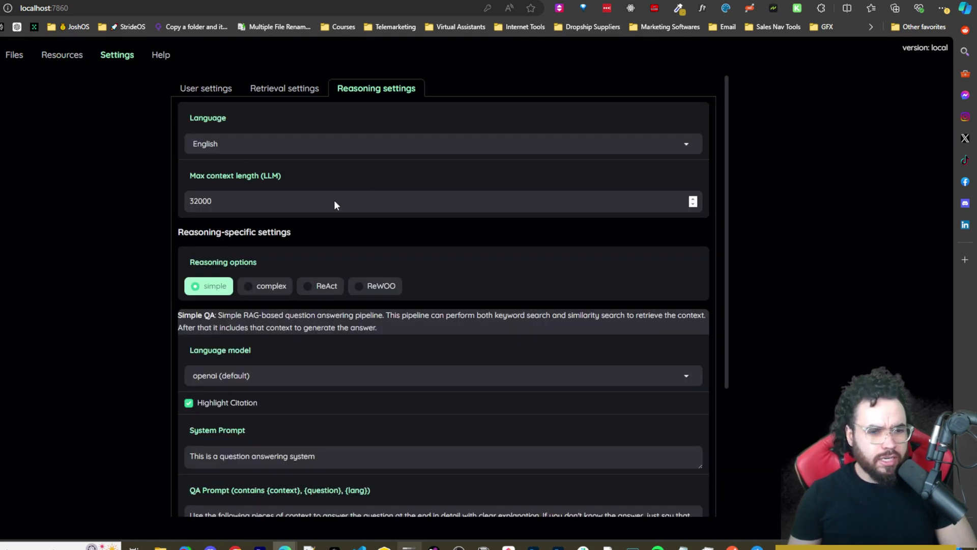
Check User settings, then browse File Collection retrieval dropdowns, keeping openai and hybrid
scroll(269, 223, down, 2)
scroll(269, 223, up, 2)
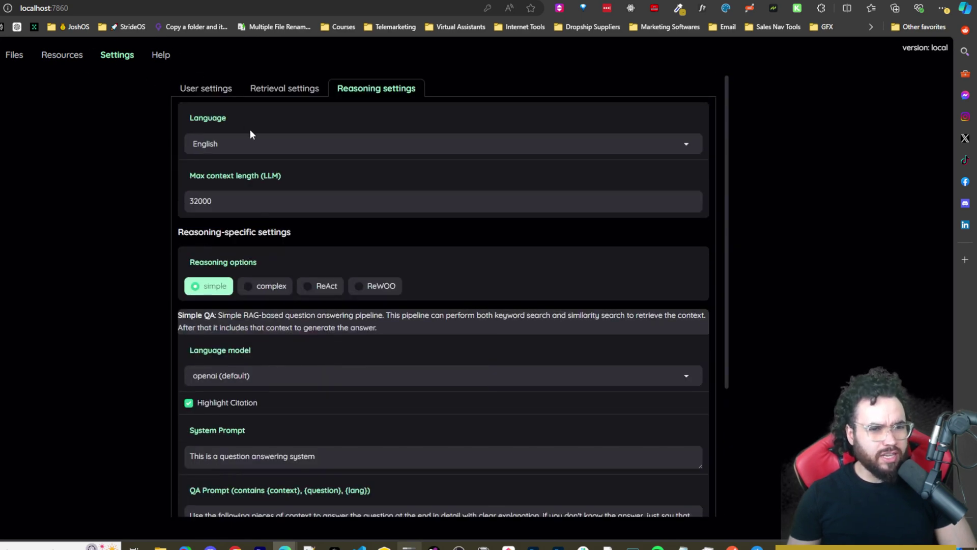
click(188, 90)
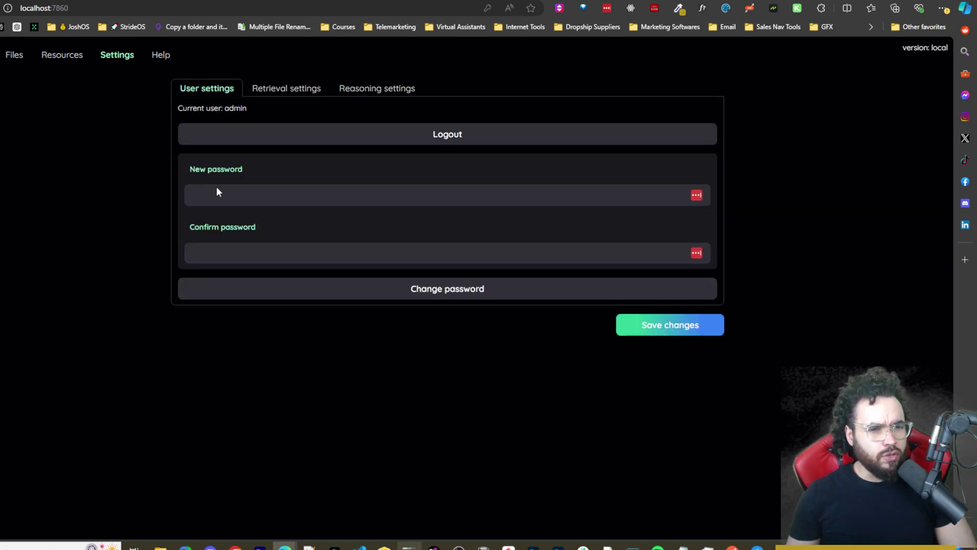
click(280, 95)
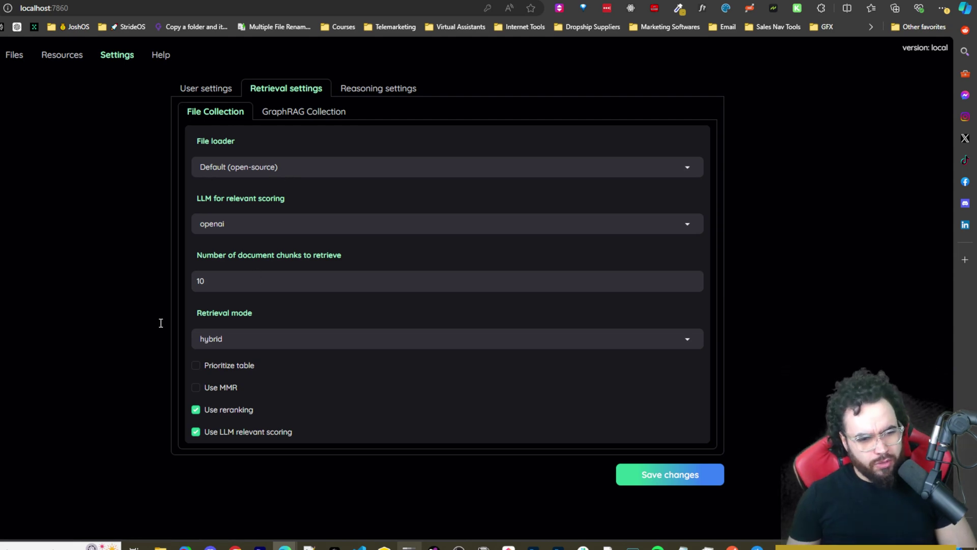
click(253, 166)
click(257, 224)
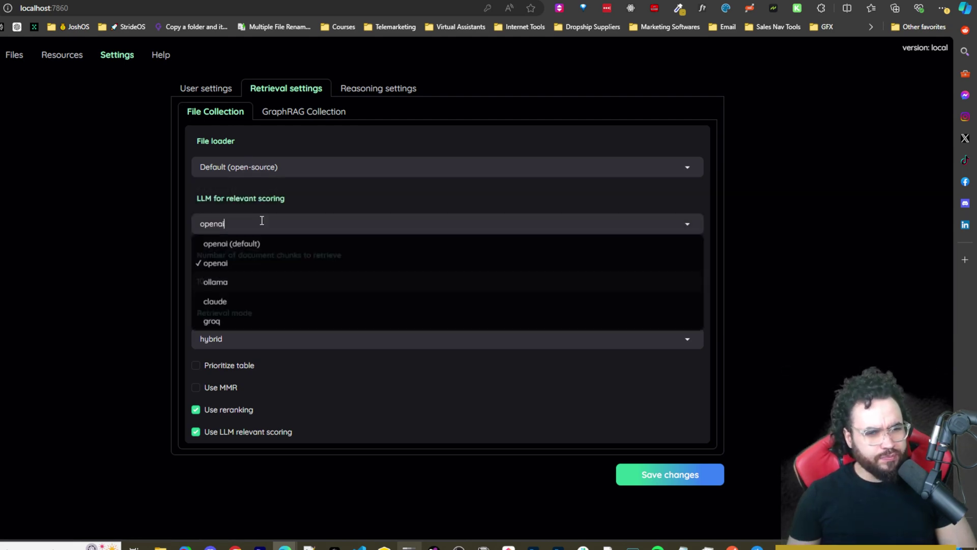
click(116, 268)
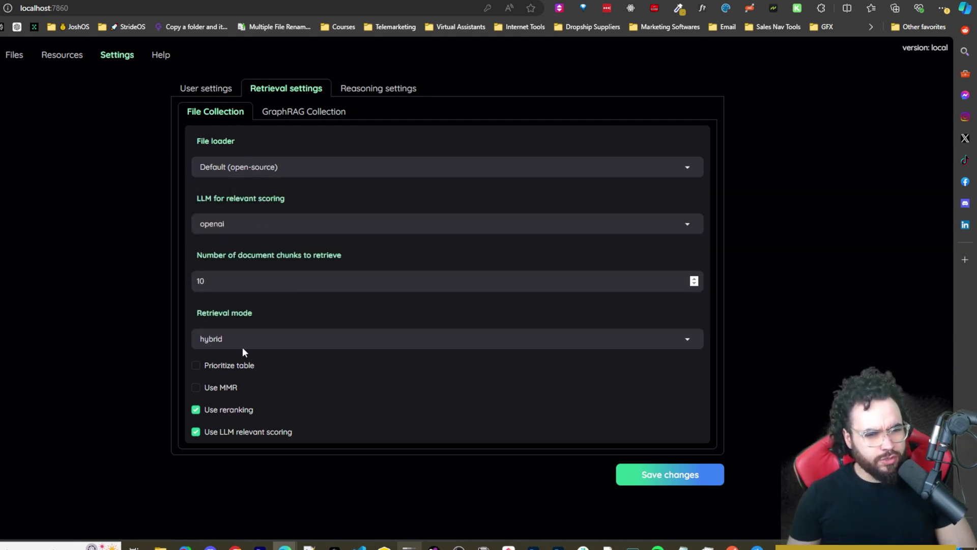
click(261, 338)
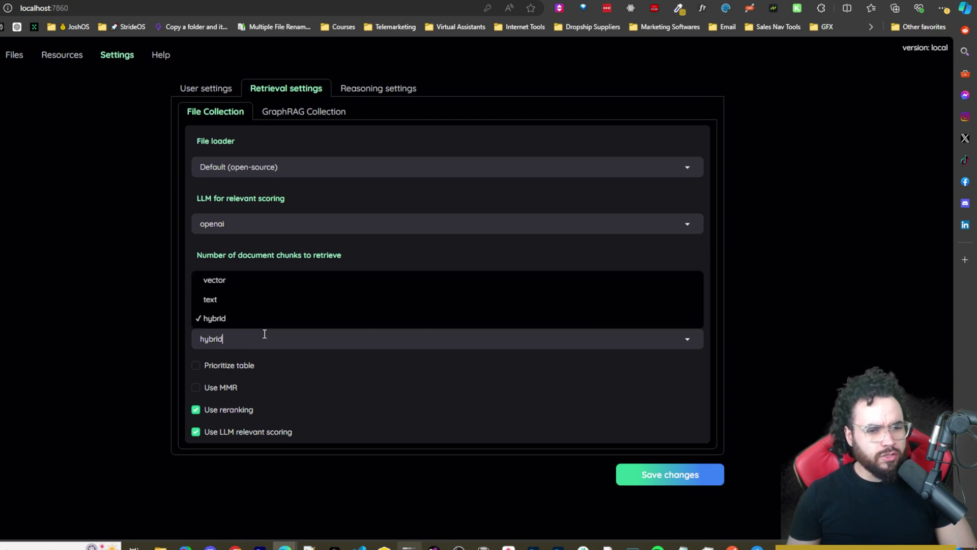
click(163, 251)
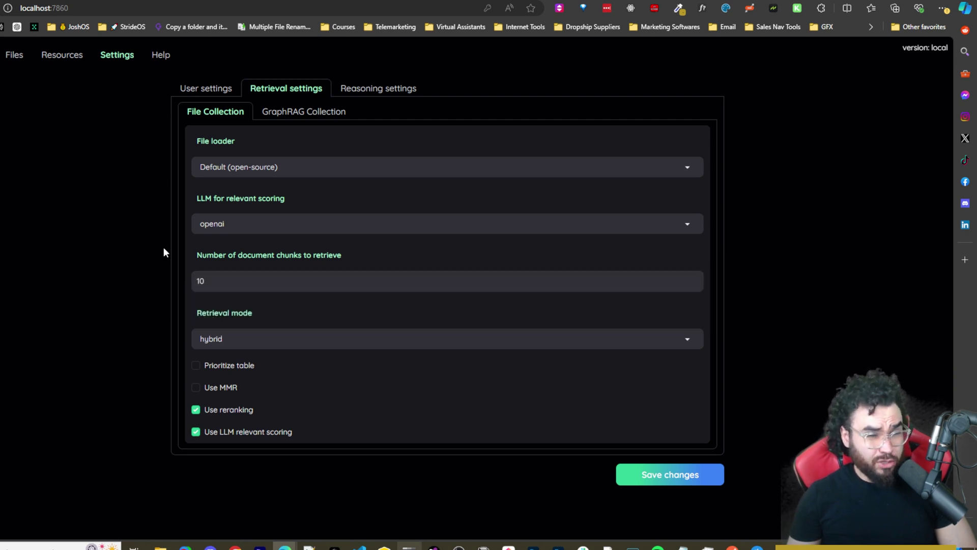
Inspect GraphRAG Collection options, keeping Default loader and local search, then return to File Collection
click(300, 110)
click(233, 164)
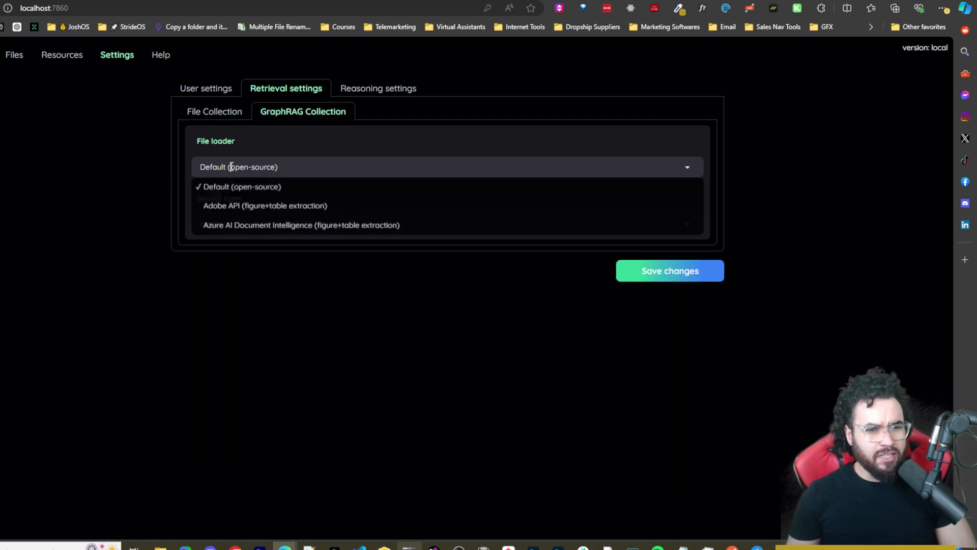
click(154, 185)
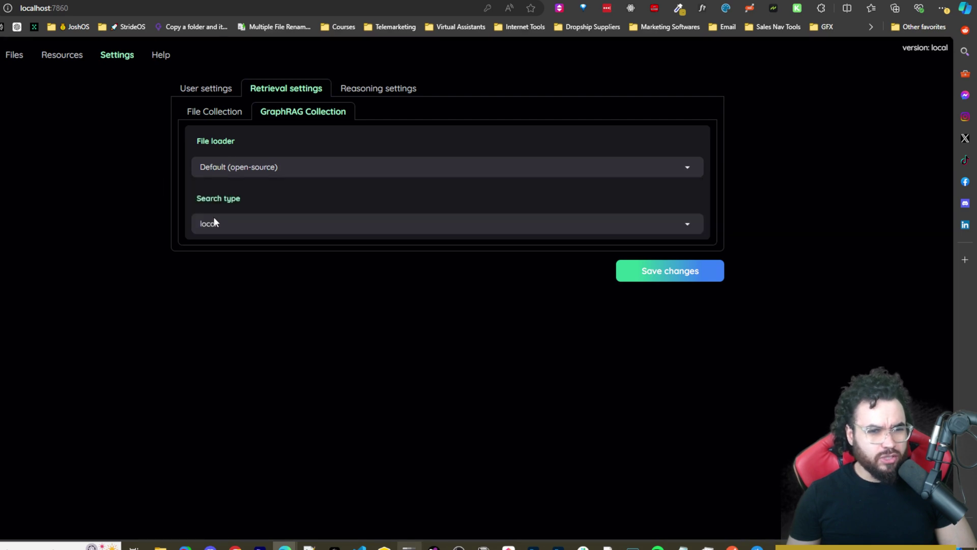
click(273, 231)
click(149, 253)
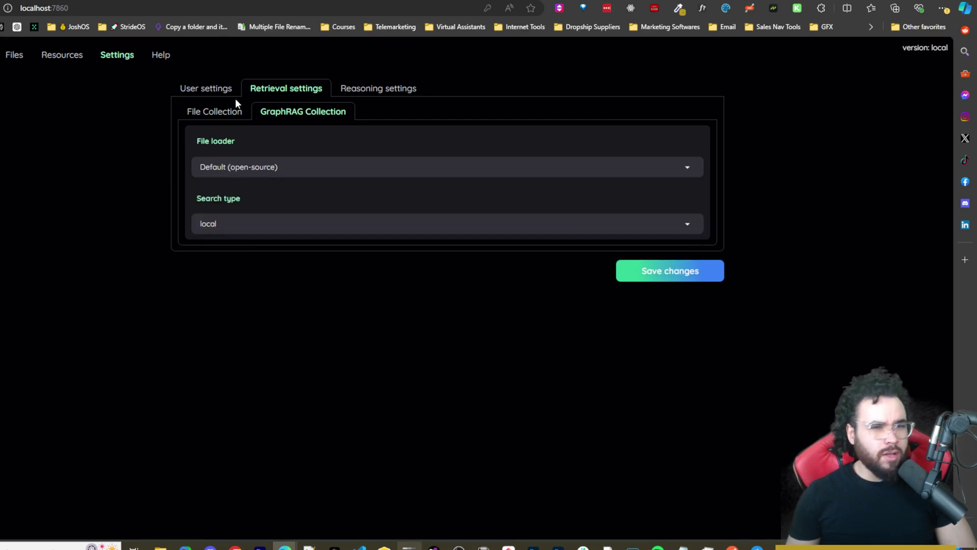
click(236, 115)
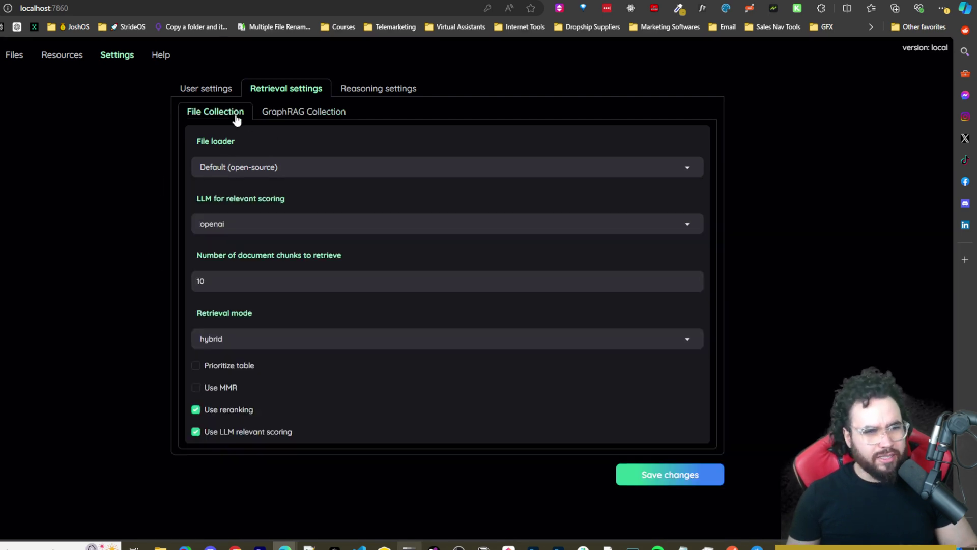
View the Reasoning settings and scroll through the simple QA options and prompts
click(369, 95)
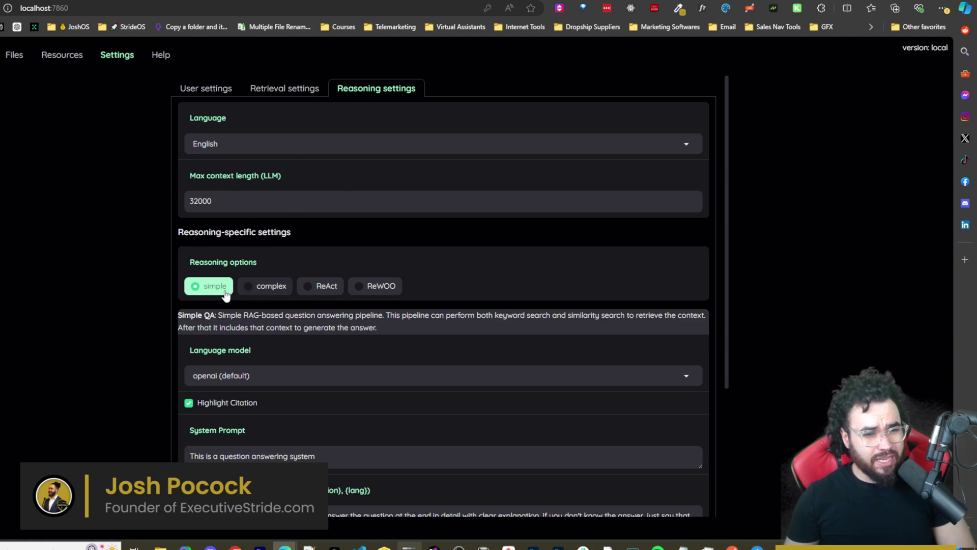
scroll(287, 304, down, 4)
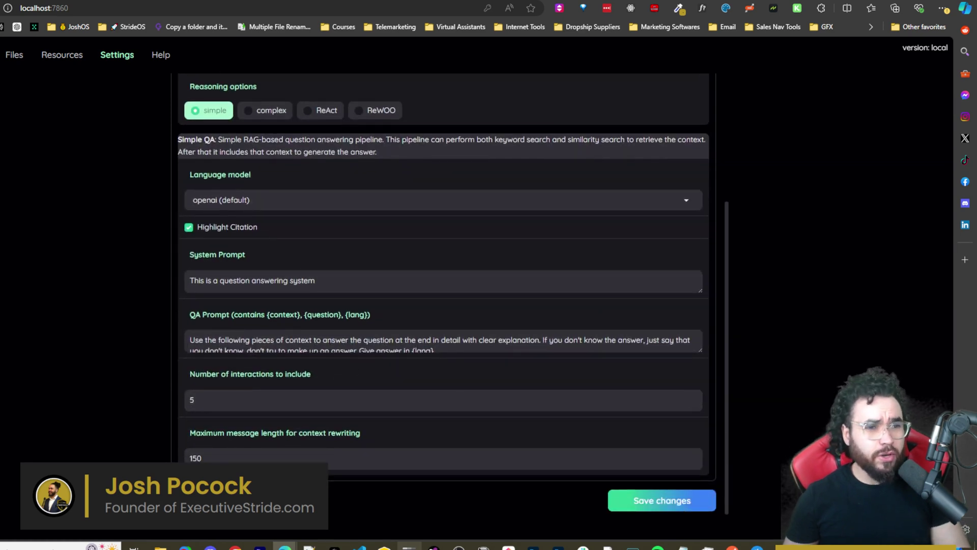
Open the Help page and scroll through the About Kotaemon content
click(158, 55)
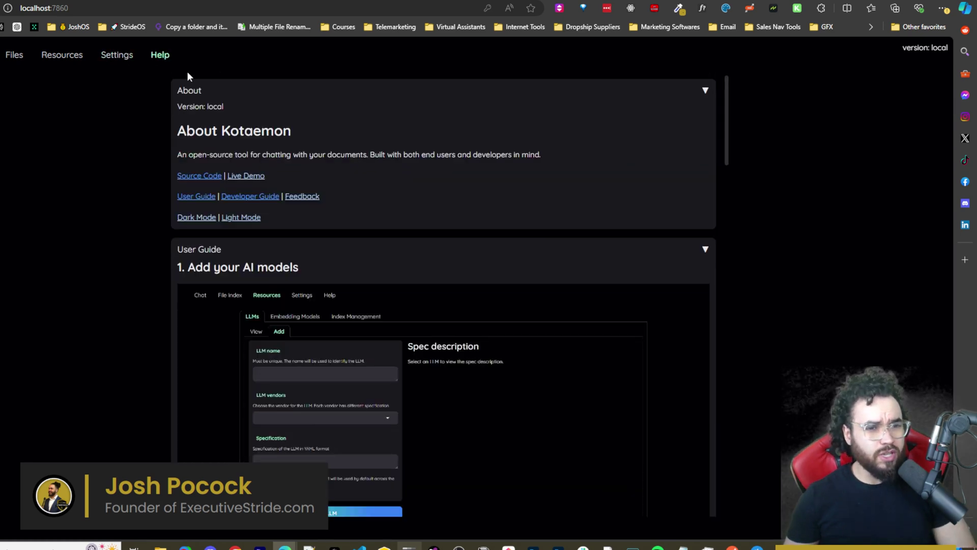
scroll(184, 106, down, 20)
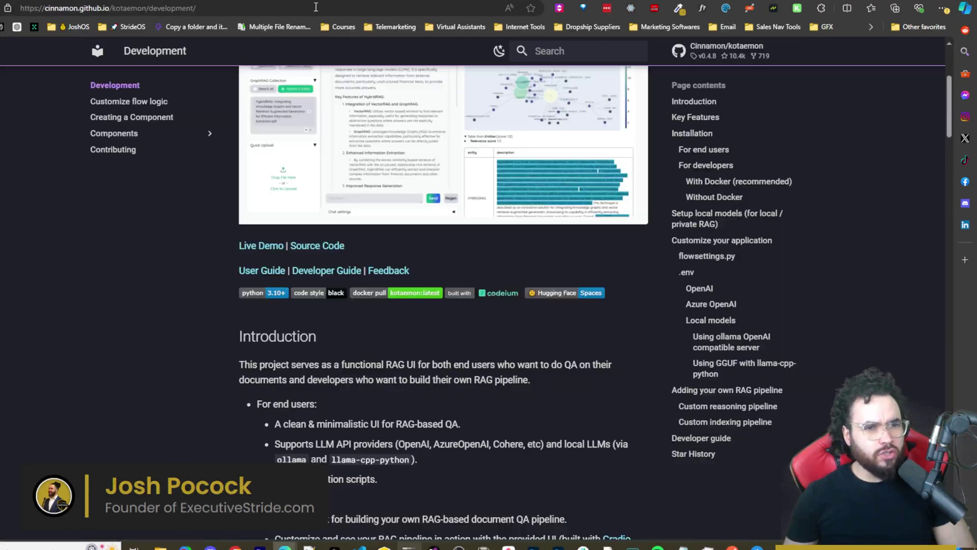
scroll(212, 88, up, 5)
Read the Getting Started and Basic Usage pages of the User Guide
click(135, 81)
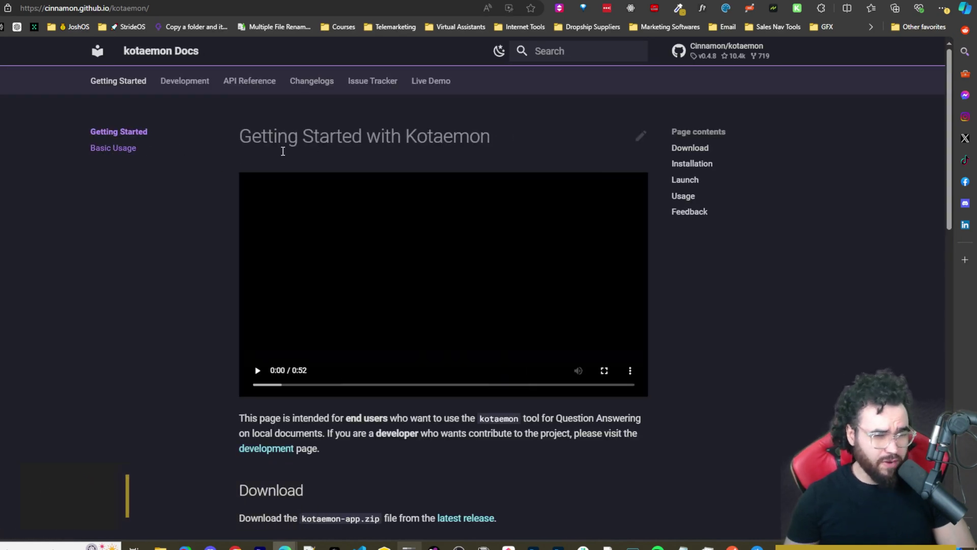
click(117, 149)
scroll(295, 158, down, 10)
scroll(487, 209, down, 15)
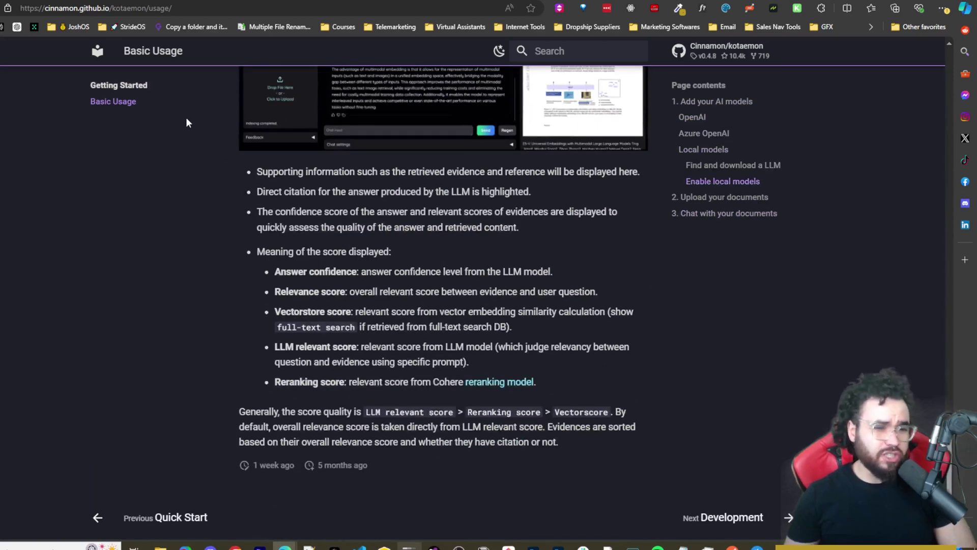
scroll(194, 117, up, 2)
scroll(193, 120, up, 15)
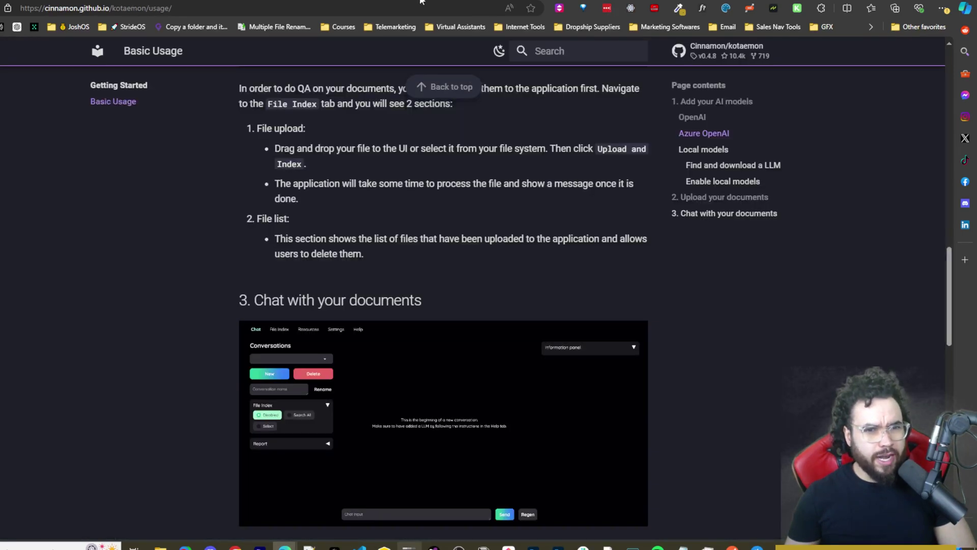
scroll(443, 296, down, 15)
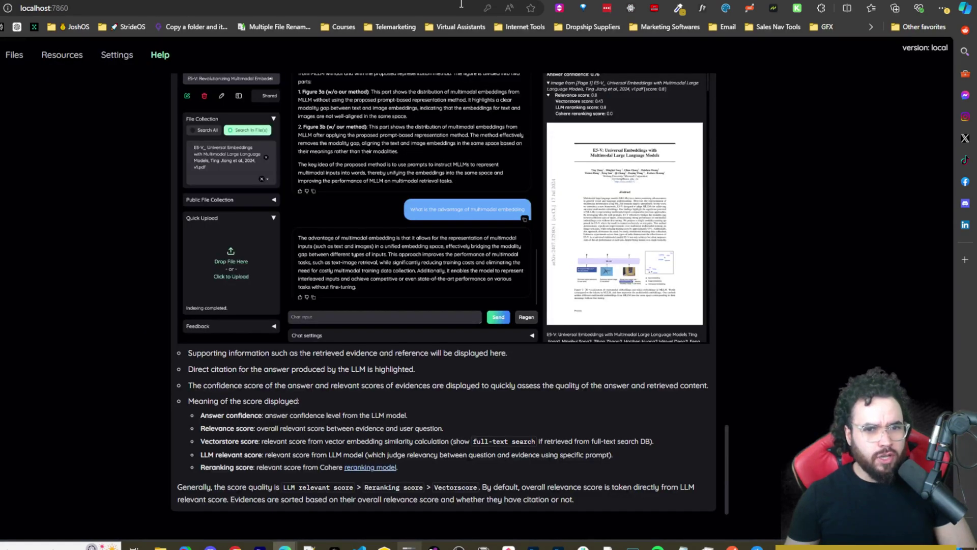
Back on chat, drop the 10DLC Registration guide PDF into Quick Upload and confirm indexing completed
click(5, 68)
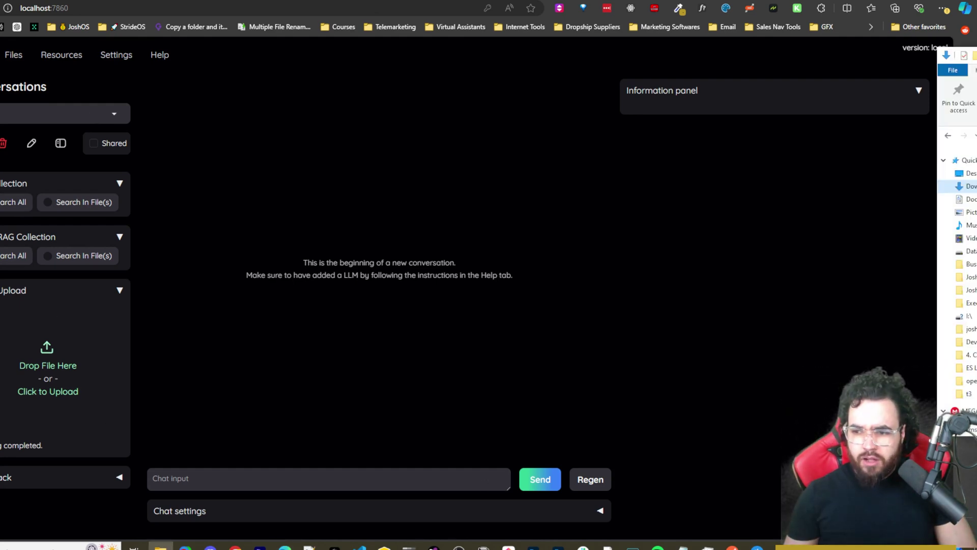
drag(975, 315, 54, 349)
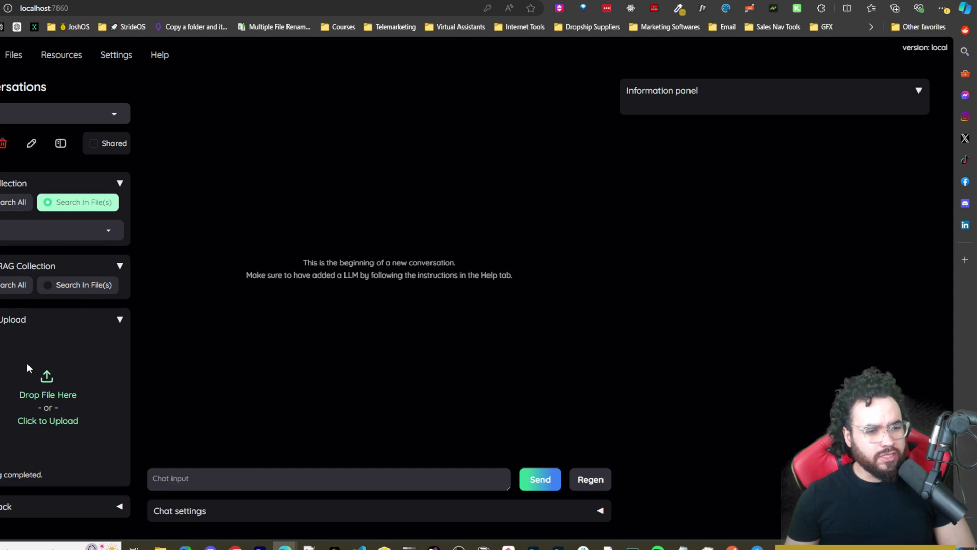
drag(1, 475, 155, 432)
click(362, 478)
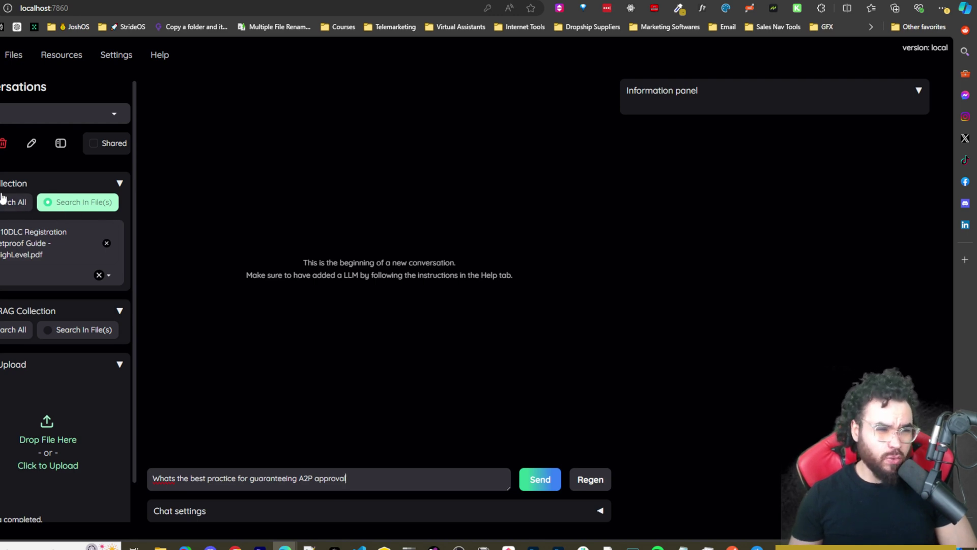
Send the A2P approval question and scroll through the cited answer and evidence
click(554, 482)
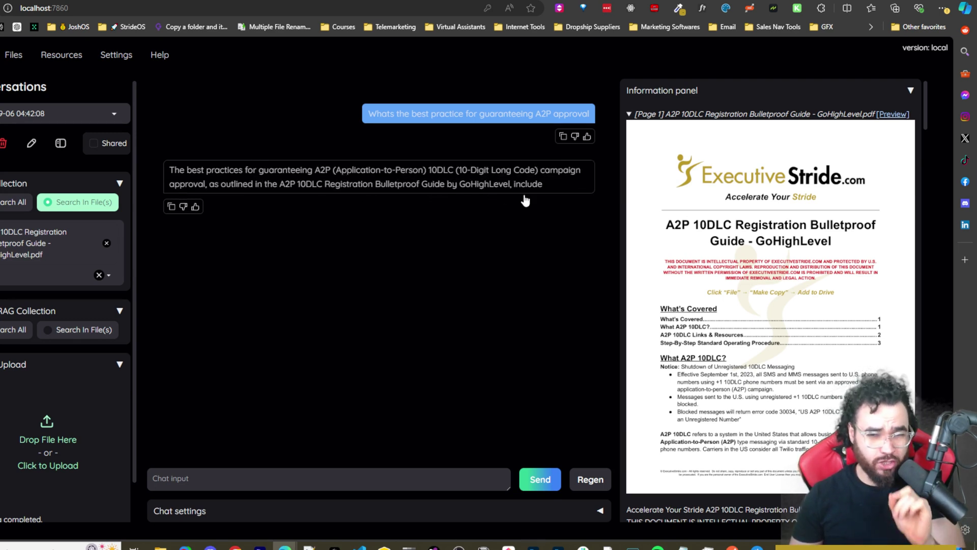
scroll(733, 261, down, 1)
scroll(733, 261, up, 1)
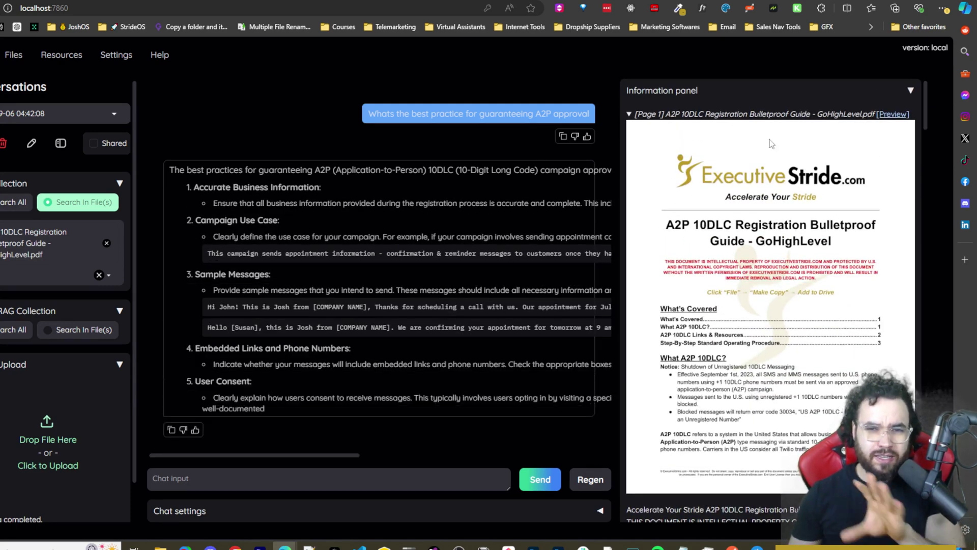
scroll(676, 136, down, 3)
scroll(772, 215, down, 8)
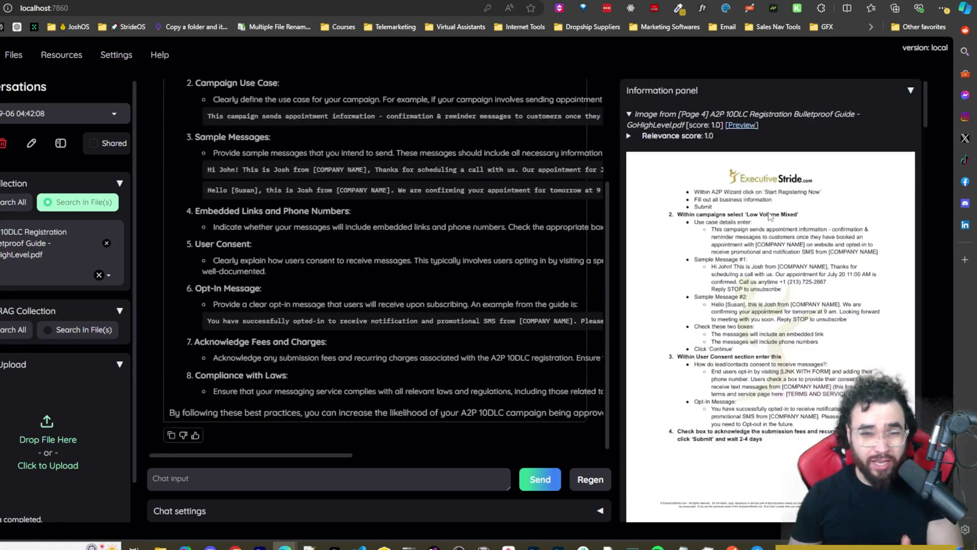
scroll(768, 215, down, 3)
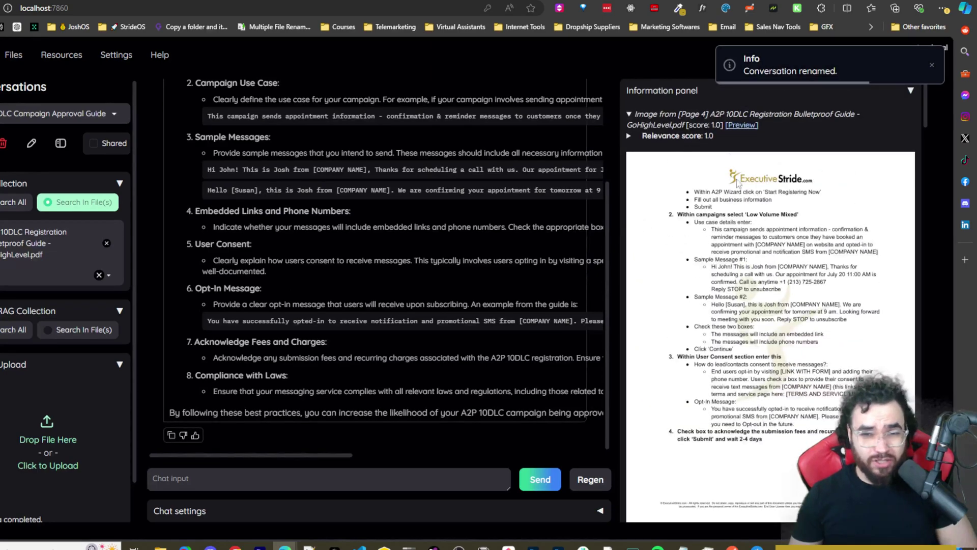
scroll(758, 217, down, 6)
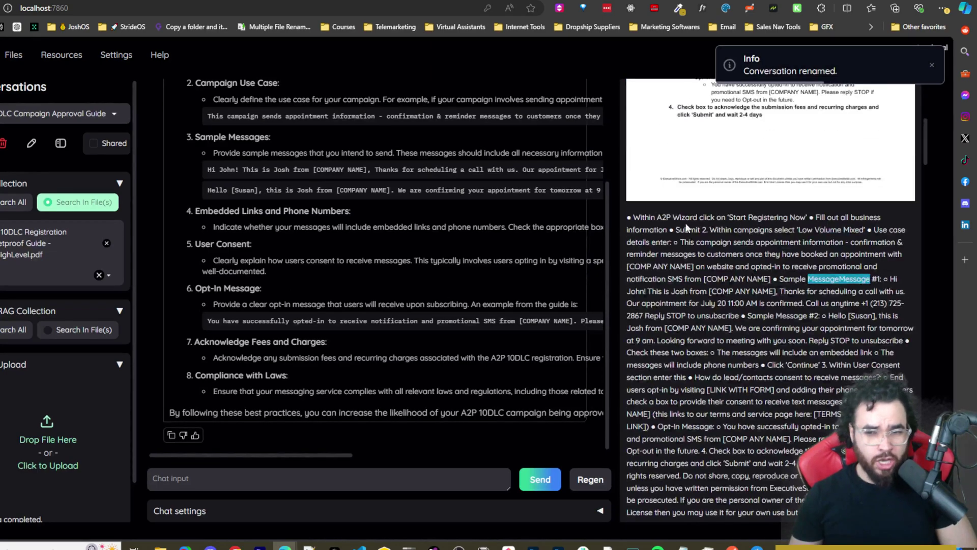
scroll(816, 211, down, 3)
scroll(673, 270, down, 6)
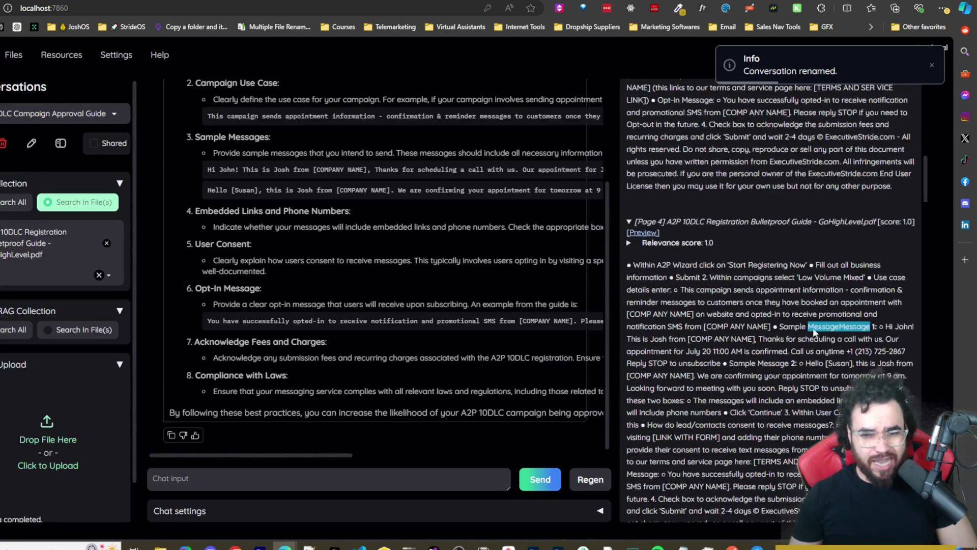
scroll(717, 339, down, 2)
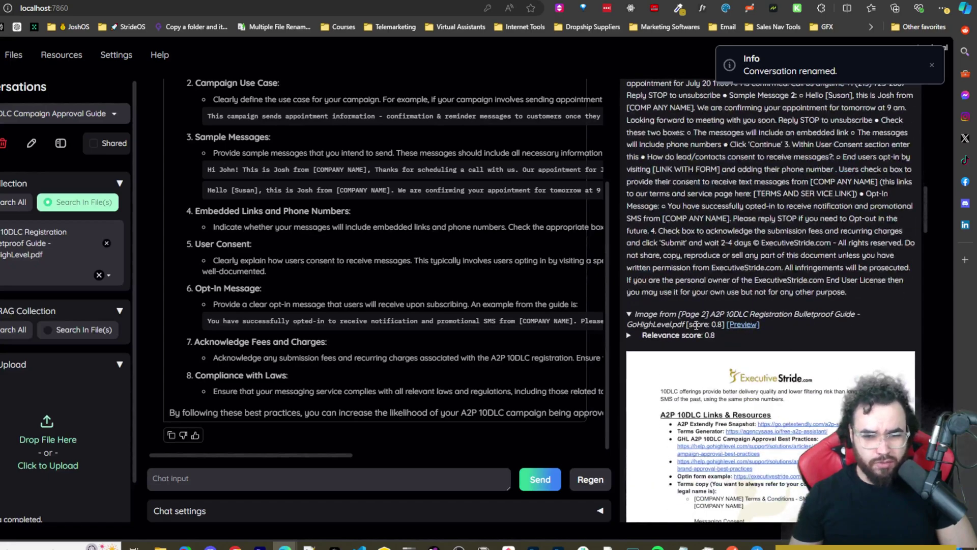
scroll(674, 325, down, 1)
scroll(702, 283, down, 10)
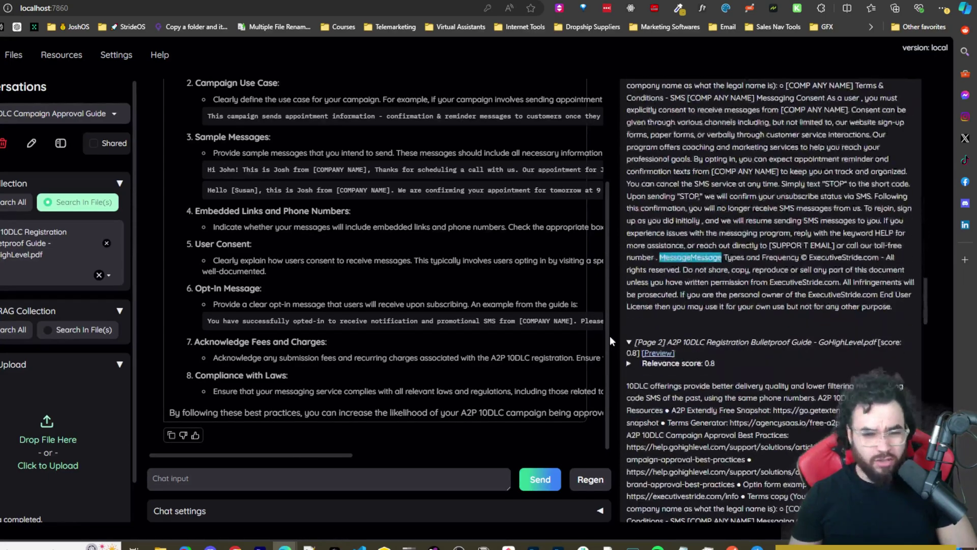
scroll(487, 353, up, 3)
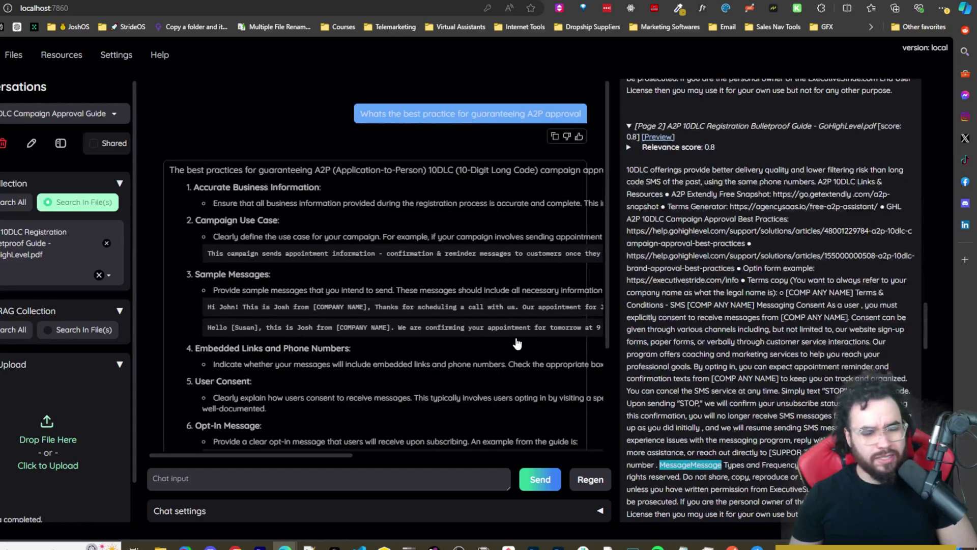
scroll(549, 336, down, 2)
scroll(549, 336, down, 2)
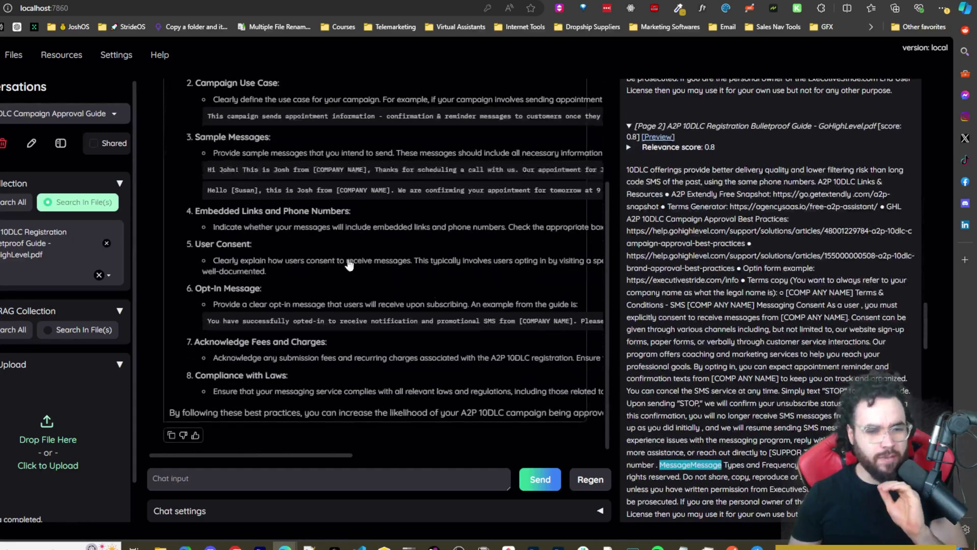
scroll(566, 281, up, 3)
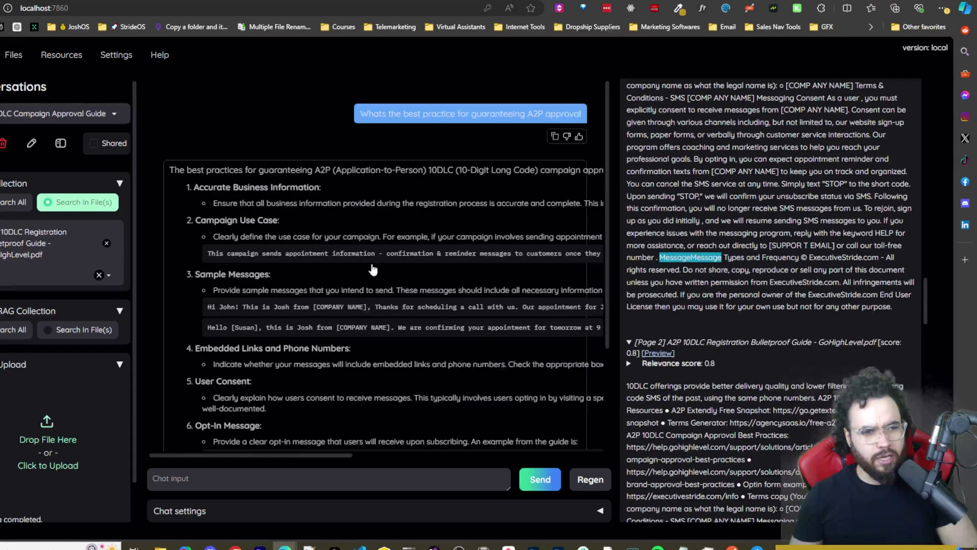
Highlight passages in the answer and page evidence, then regenerate the answer
drag(186, 170, 300, 187)
click(275, 188)
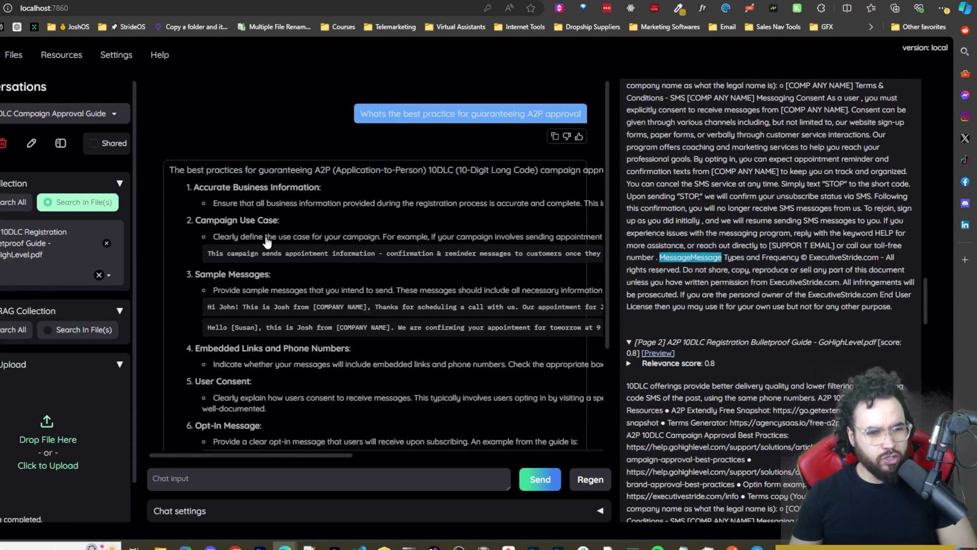
scroll(266, 241, down, 1)
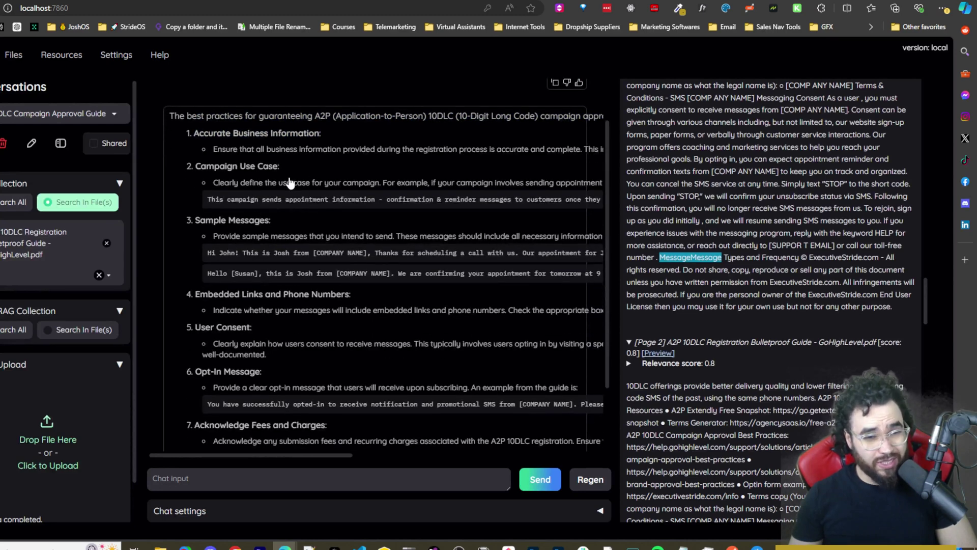
scroll(219, 233, down, 1)
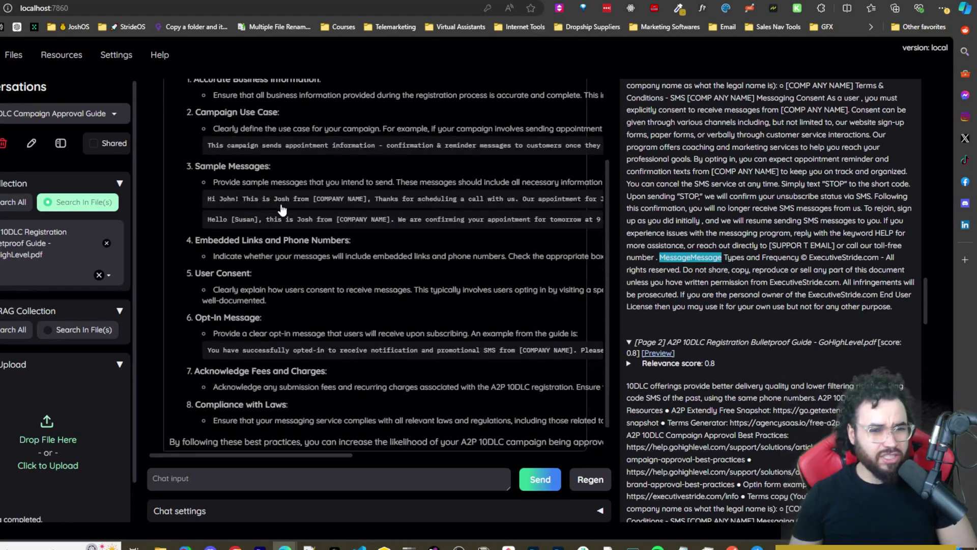
drag(255, 199, 447, 224)
scroll(288, 216, down, 1)
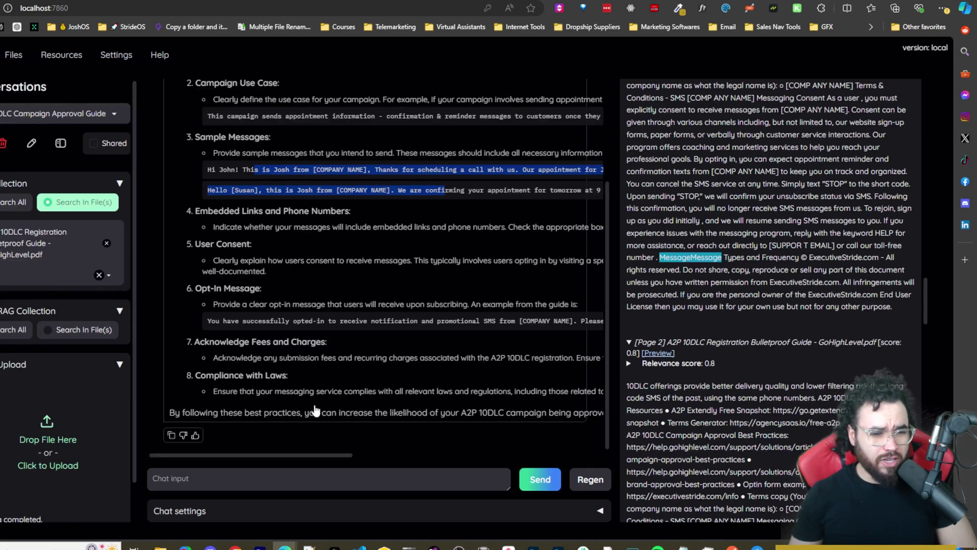
scroll(494, 415, up, 3)
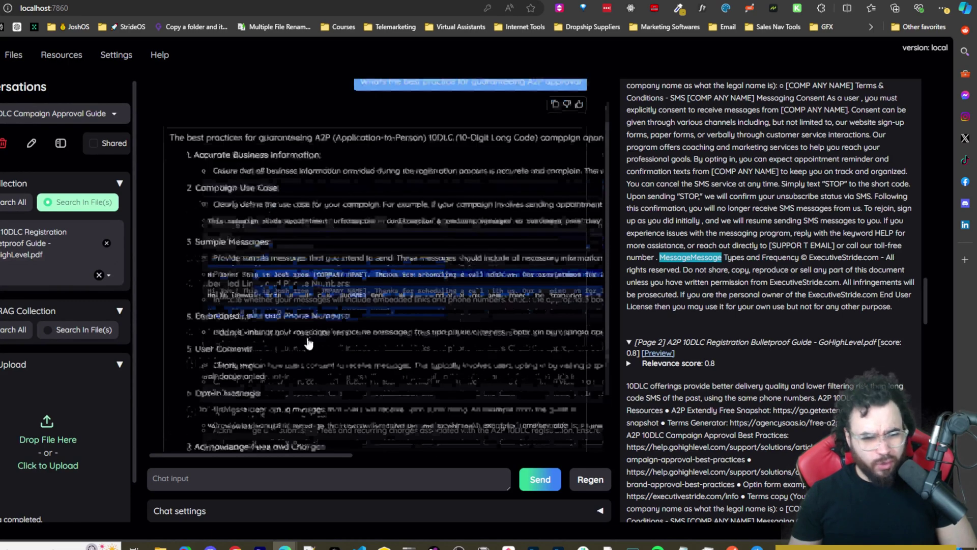
scroll(158, 413, down, 3)
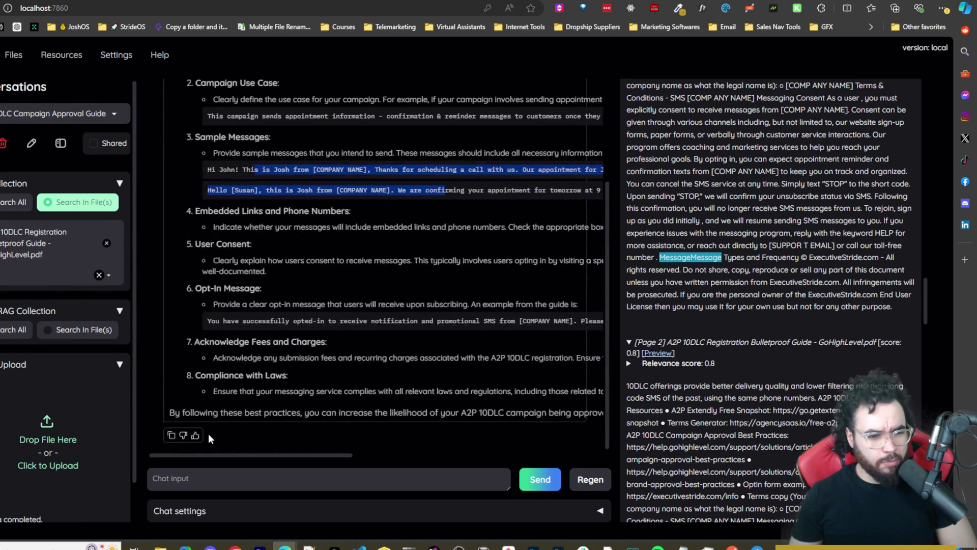
click(588, 480)
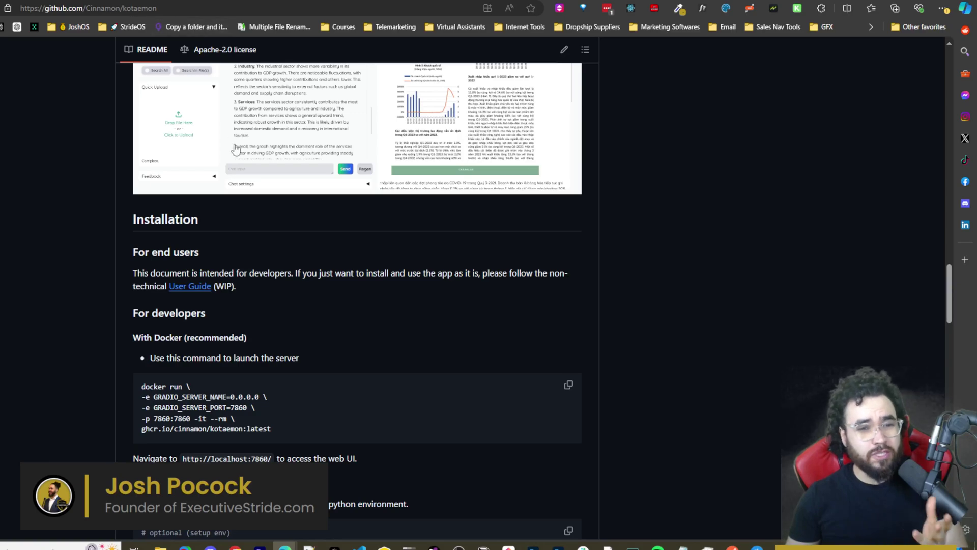
Scroll the kotaemon README, visit earlier pages, and return to its Installation section
scroll(239, 148, up, 5)
scroll(234, 150, up, 3)
scroll(224, 158, down, 5)
scroll(220, 163, down, 2)
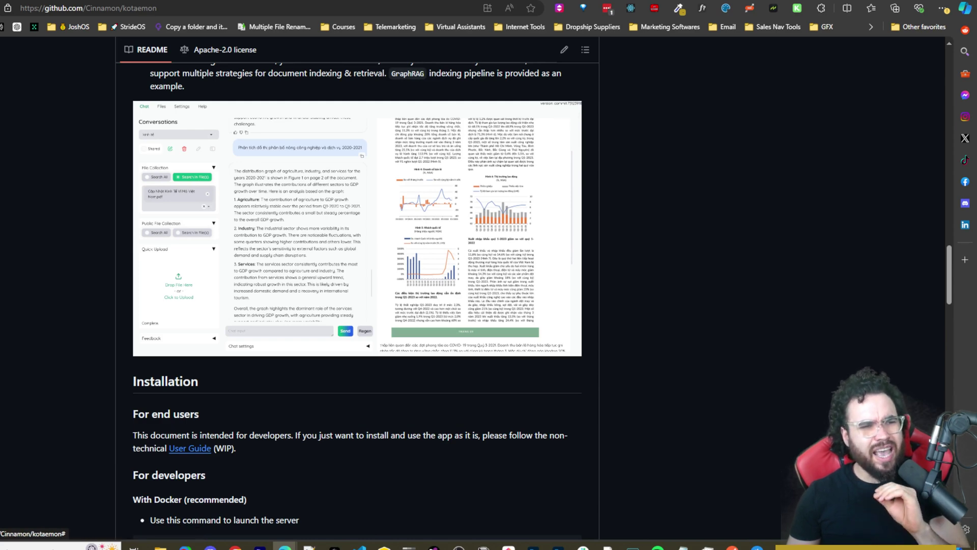
key(alt+Left)
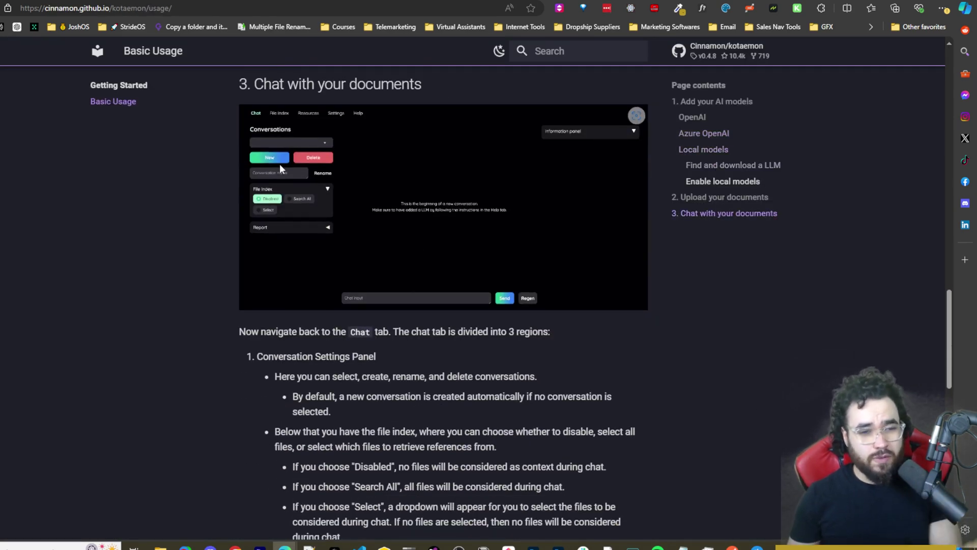
scroll(279, 164, down, 3)
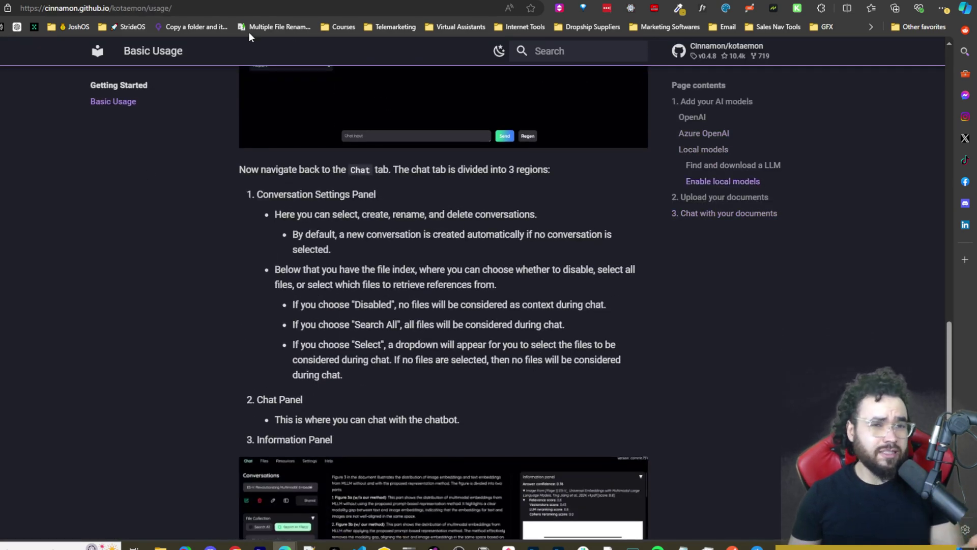
key(alt+Left)
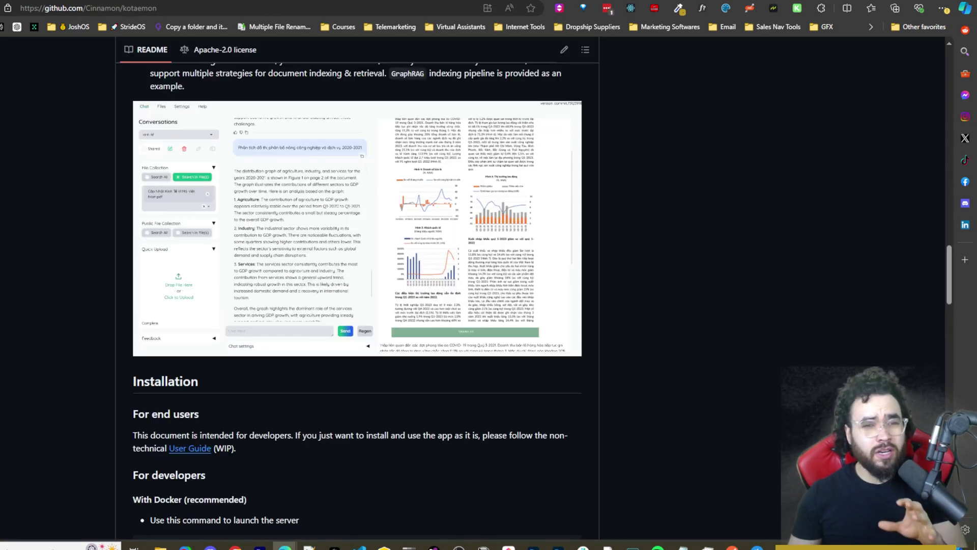